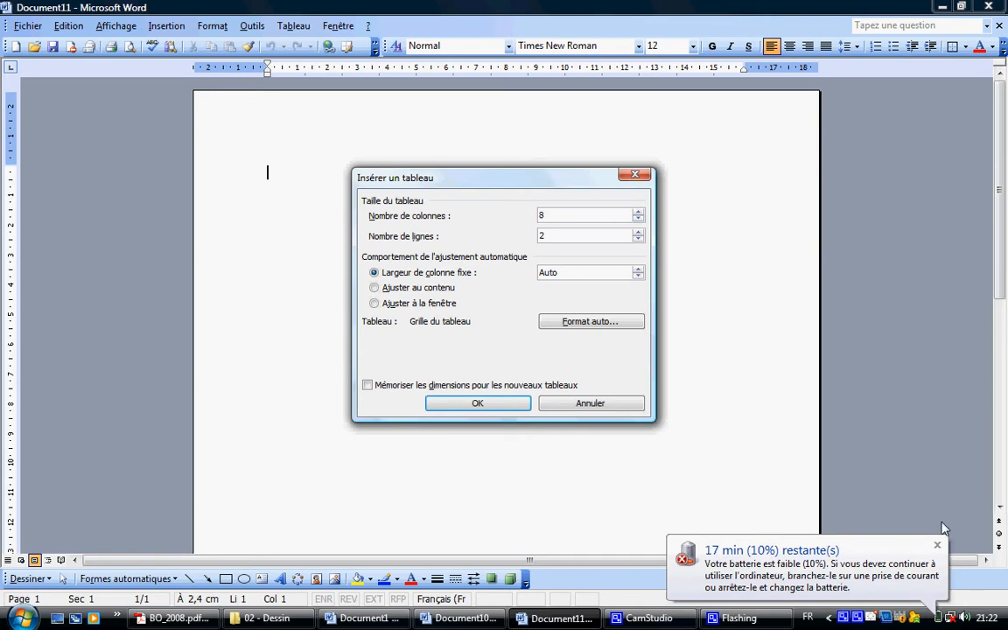
- Dismiss the low-battery notification and set the new table's number of rows to 7
left_click(936, 549)
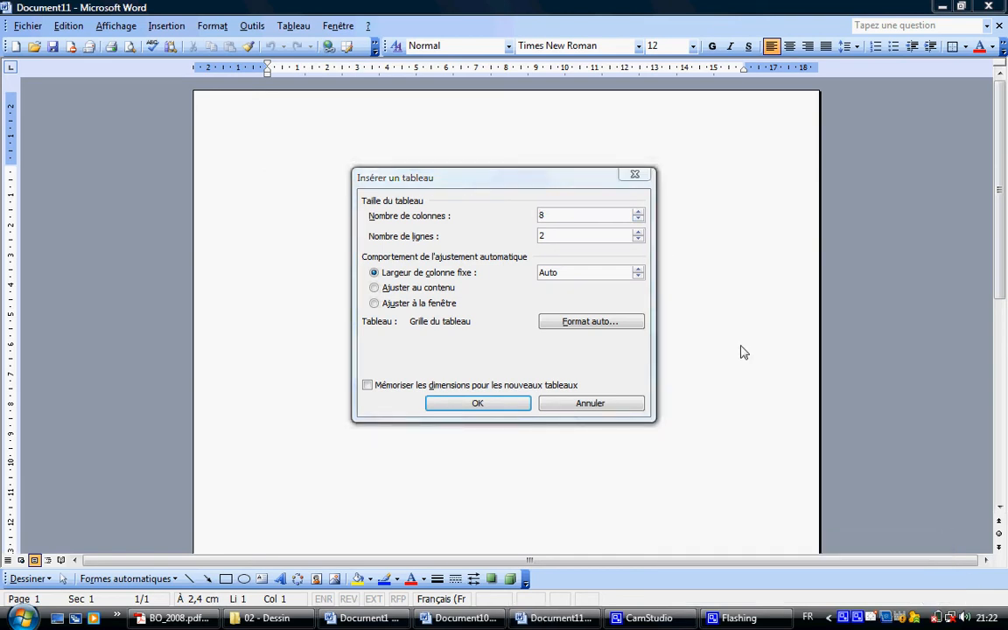
left_click(638, 232)
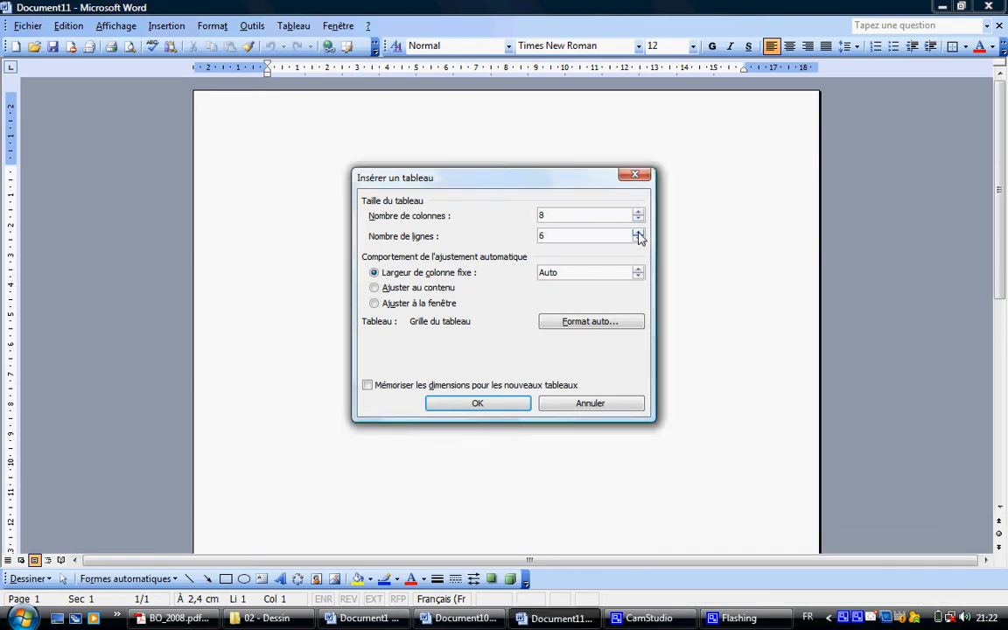
left_click(639, 238)
- Preview several automatic table styles, including Grille 3, Grille 7, Tableau liste 3, Pâle 1, Pâle 2 and Grille 1
left_click(580, 324)
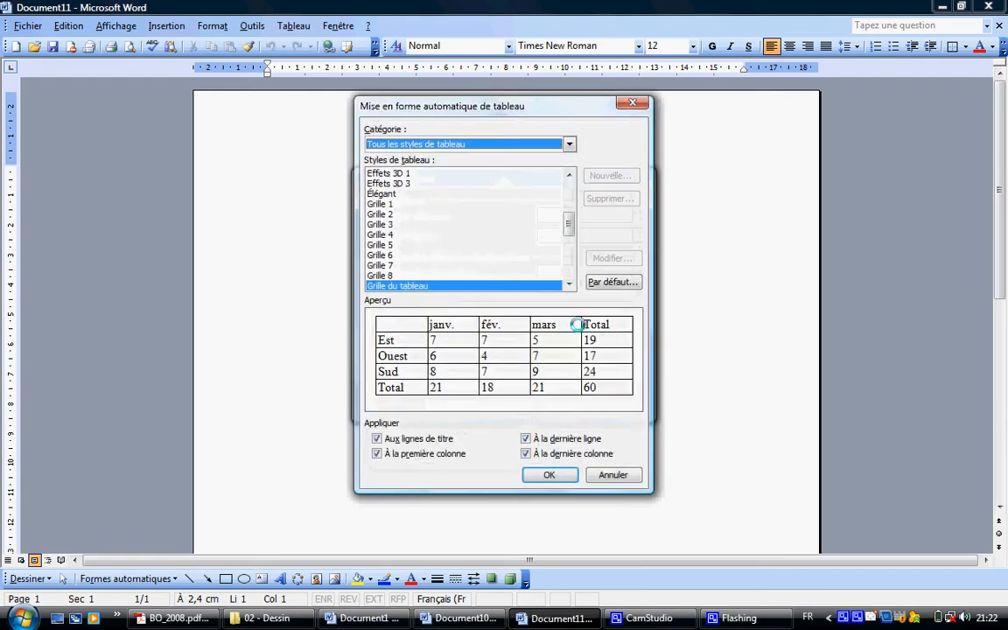
left_click(381, 224)
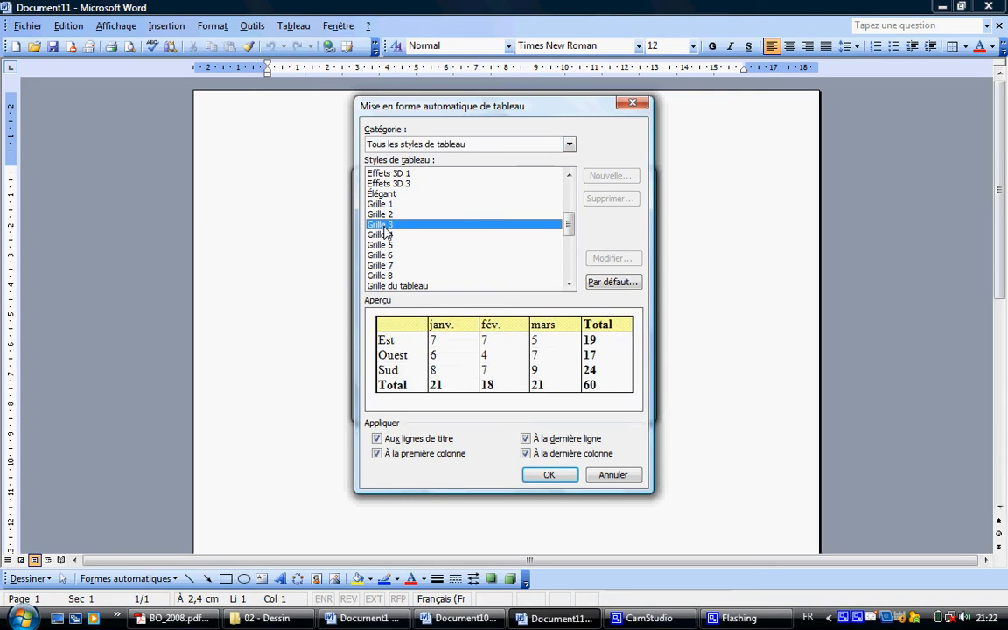
left_click(380, 206)
left_click(381, 225)
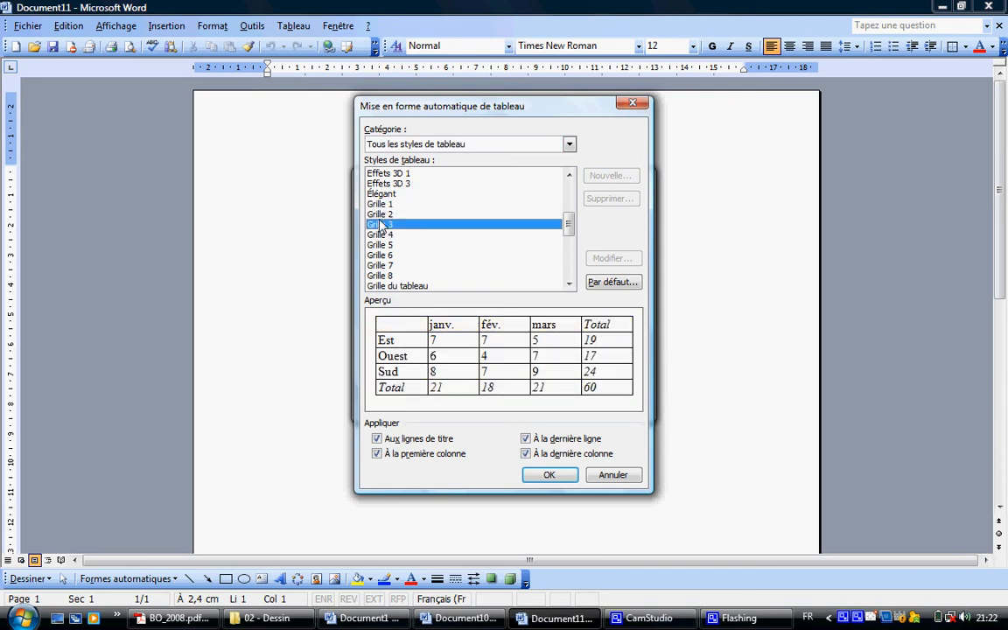
left_click(381, 265)
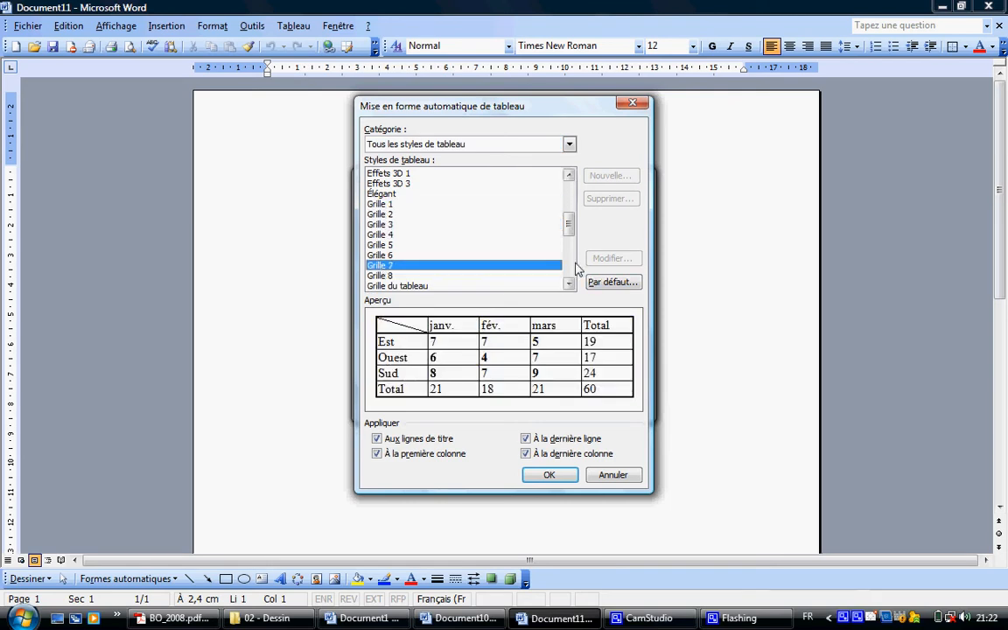
scroll(523, 245, "down", 4)
left_click(402, 266)
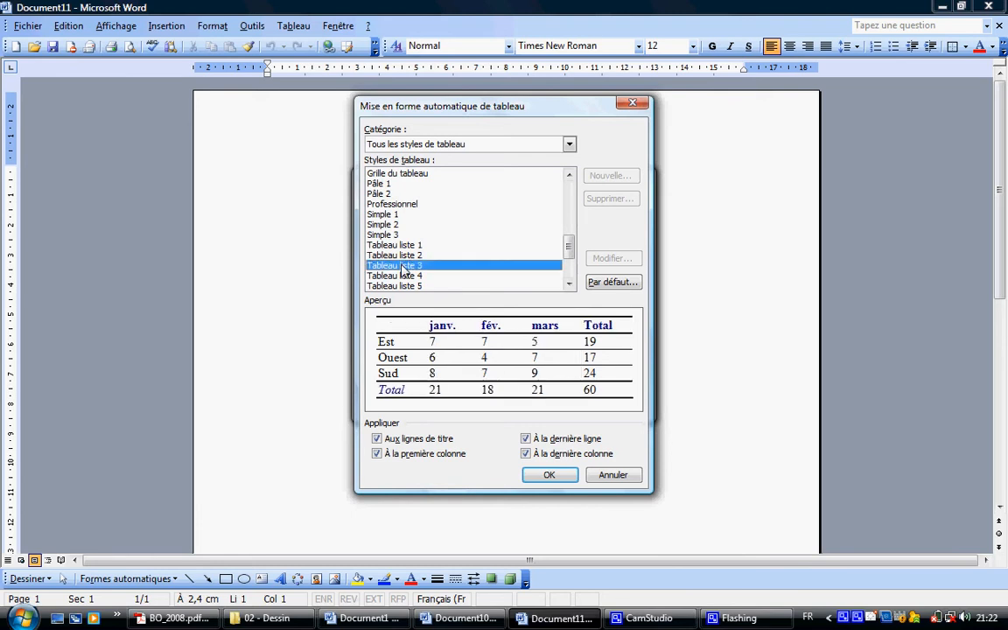
left_click(382, 214)
left_click(381, 194)
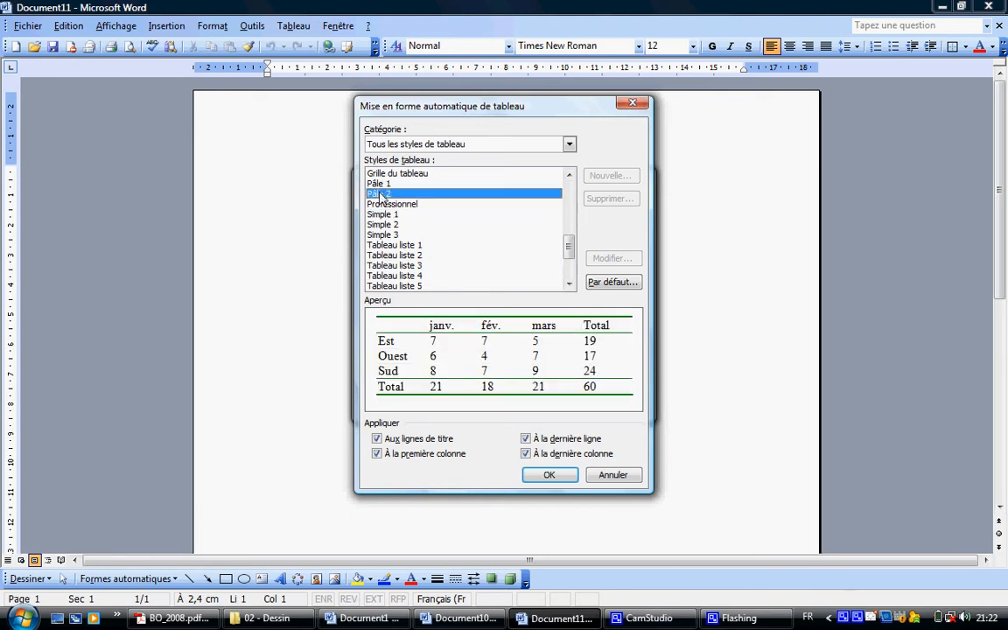
left_click(378, 184)
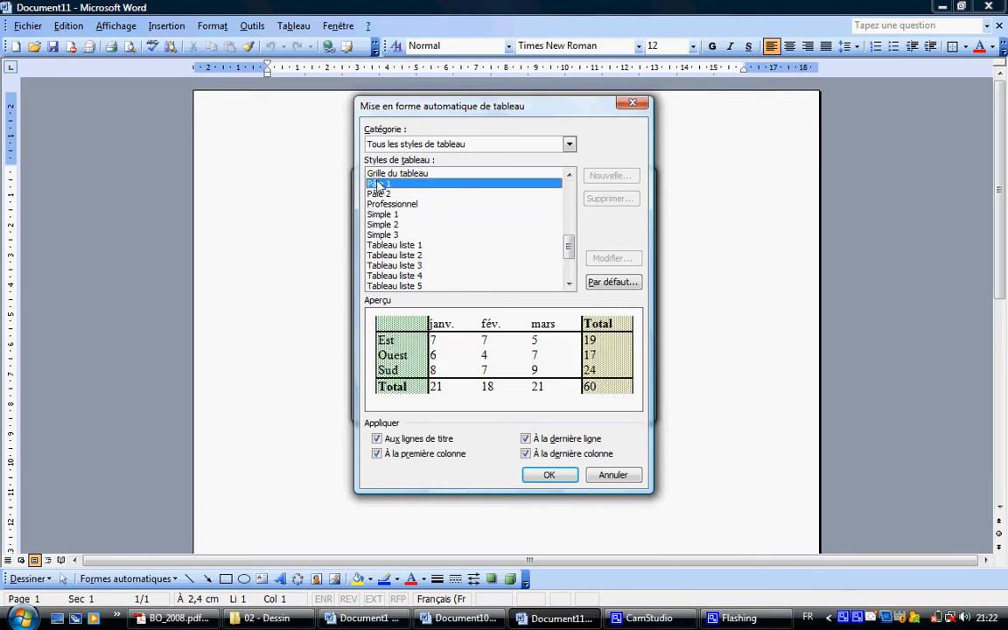
left_click(568, 194)
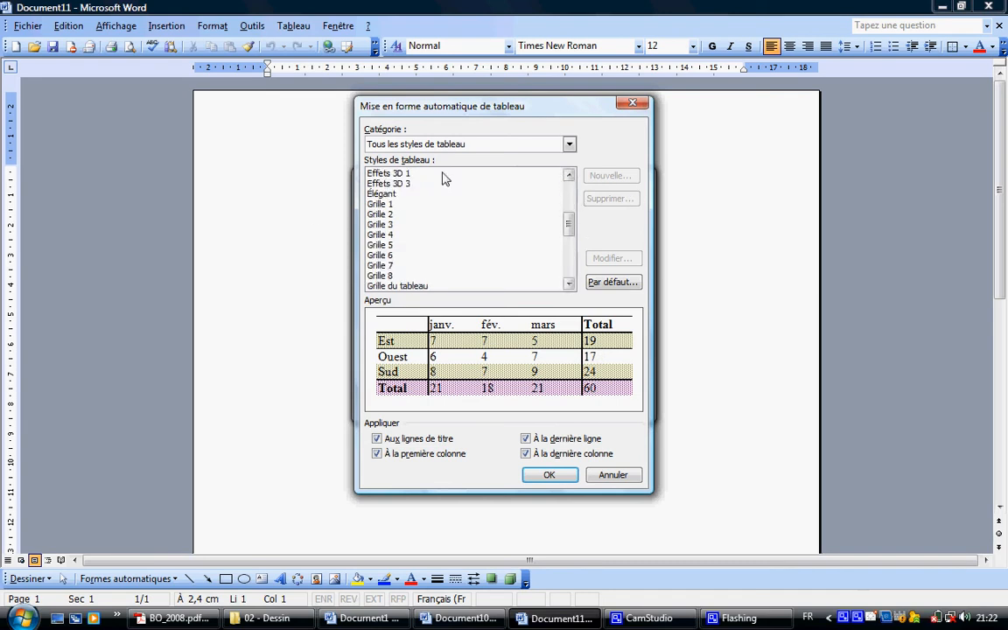
left_click(377, 205)
- Choose the Élégant table style and insert the table into the document
left_click(380, 195)
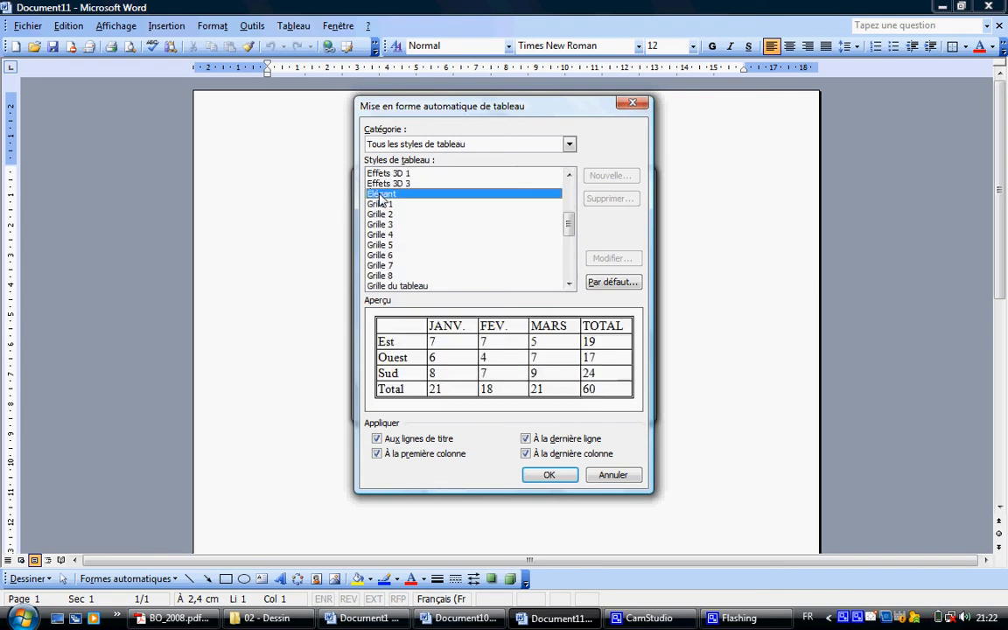
left_click(549, 477)
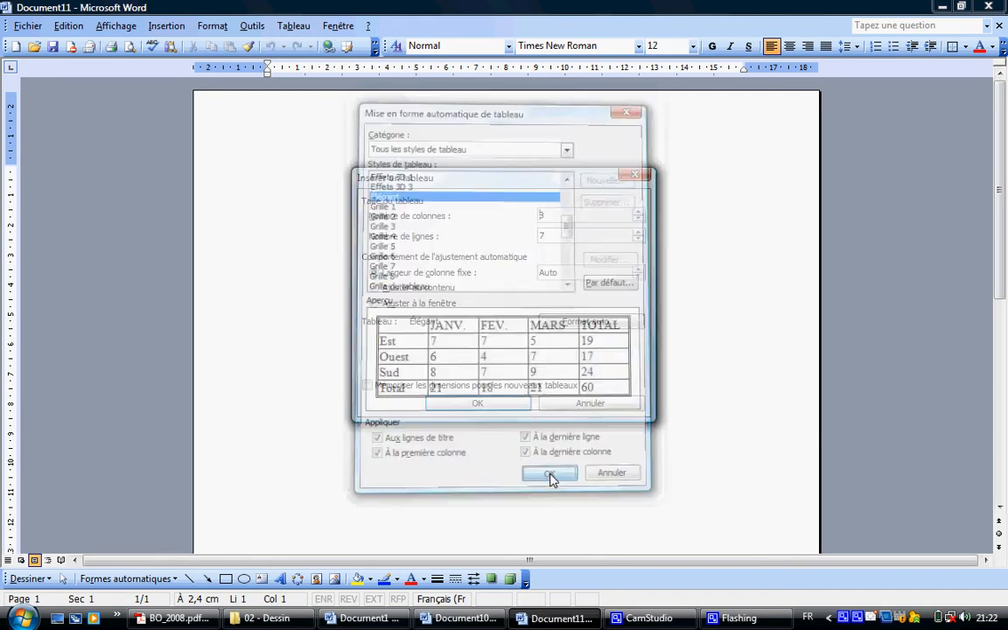
left_click(473, 404)
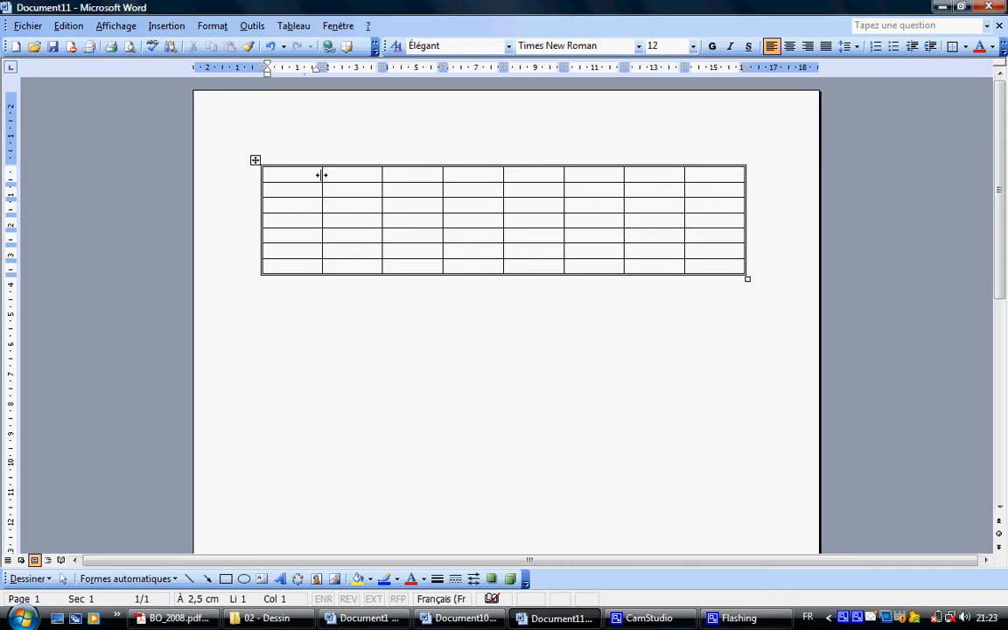
- Resize the table freehand by widening the first column, heightening the first two rows, and widening the narrow third column
left_click_drag(322, 175, 428, 174)
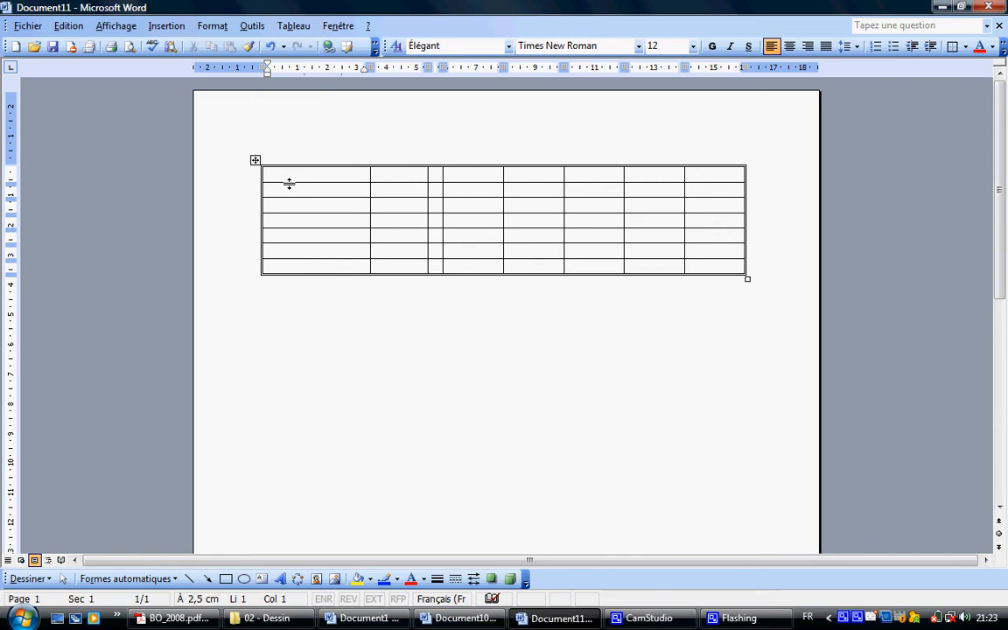
left_click_drag(288, 182, 290, 232)
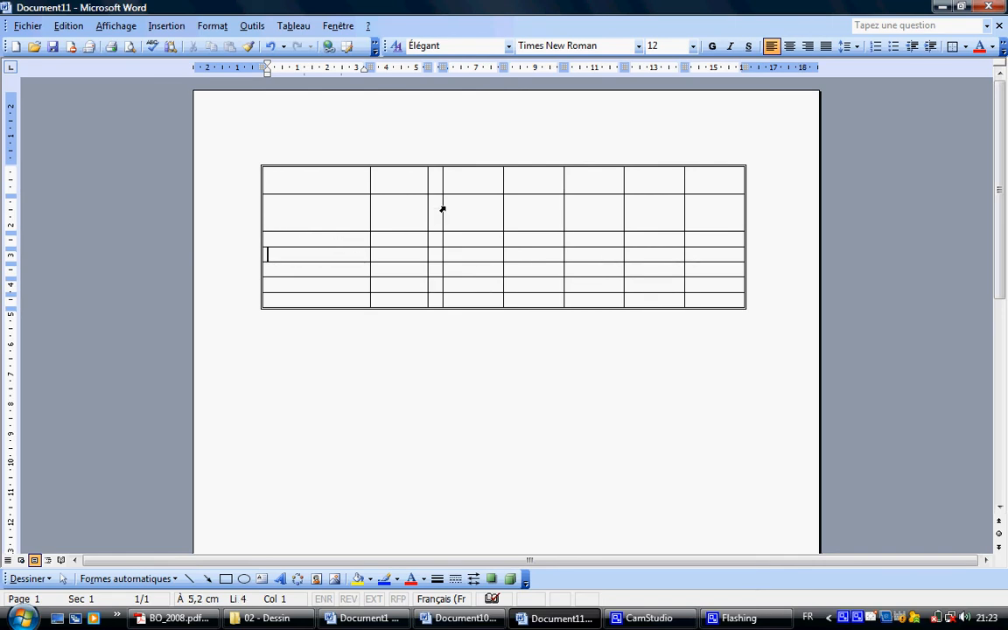
left_click_drag(440, 208, 465, 205)
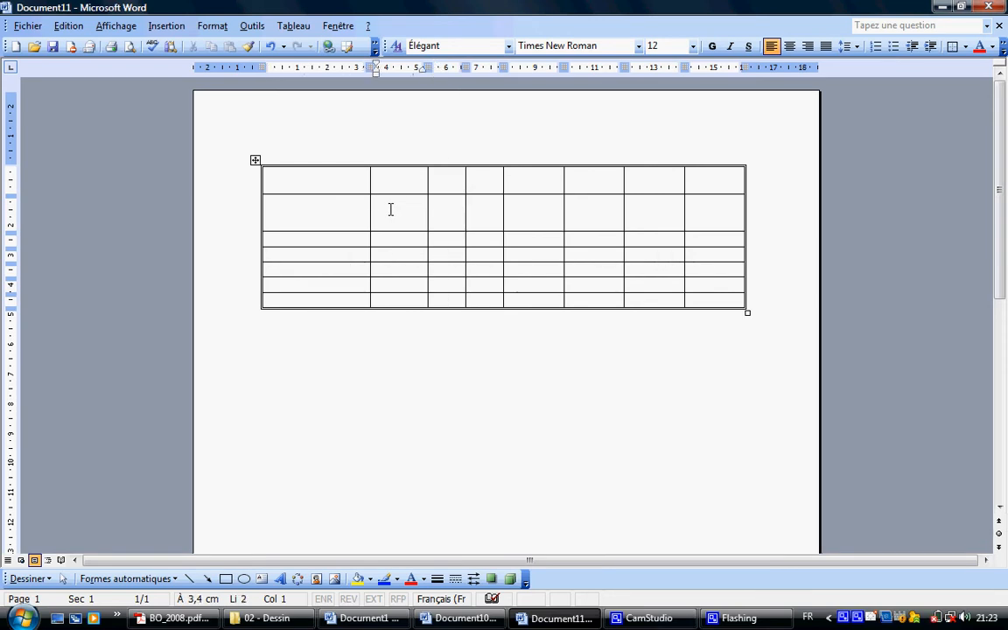
- Enter lundi, mardi and merdredi in the second row, starting from the second column
type("lundi")
left_click(444, 210)
type("m")
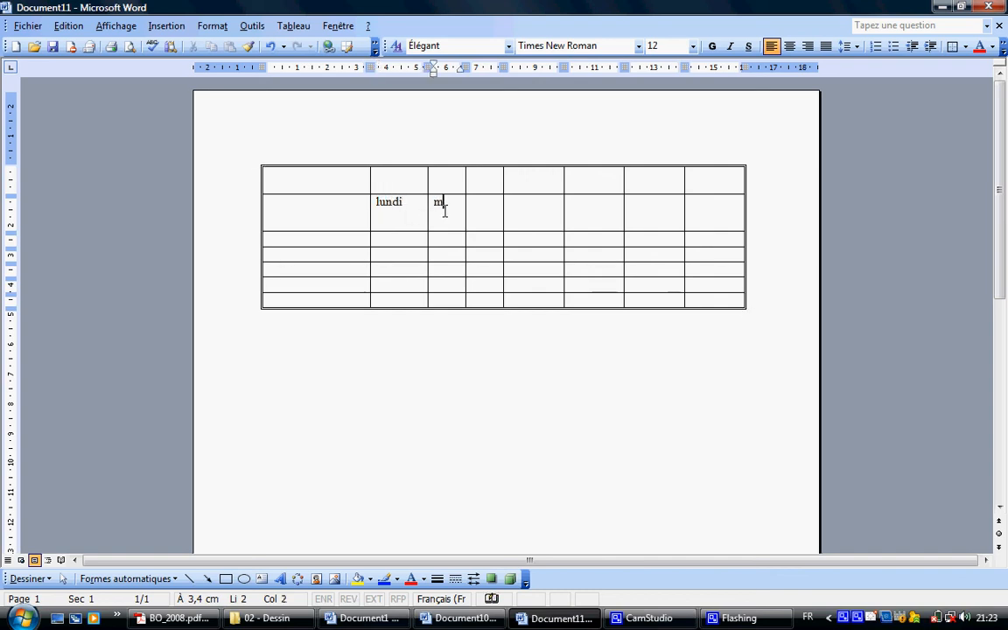
type("ardi")
left_click(485, 210)
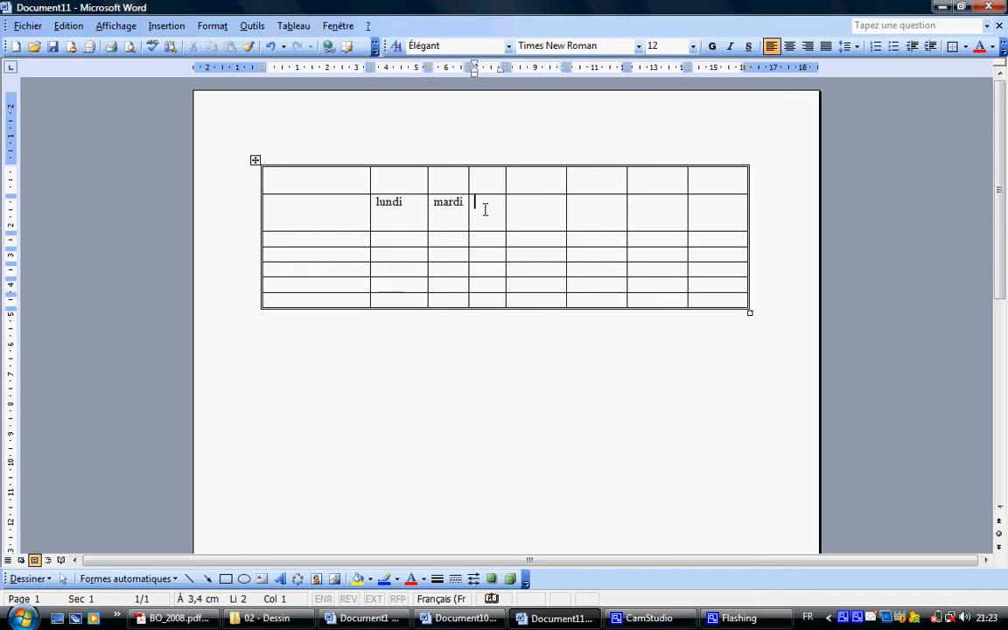
type("merdre")
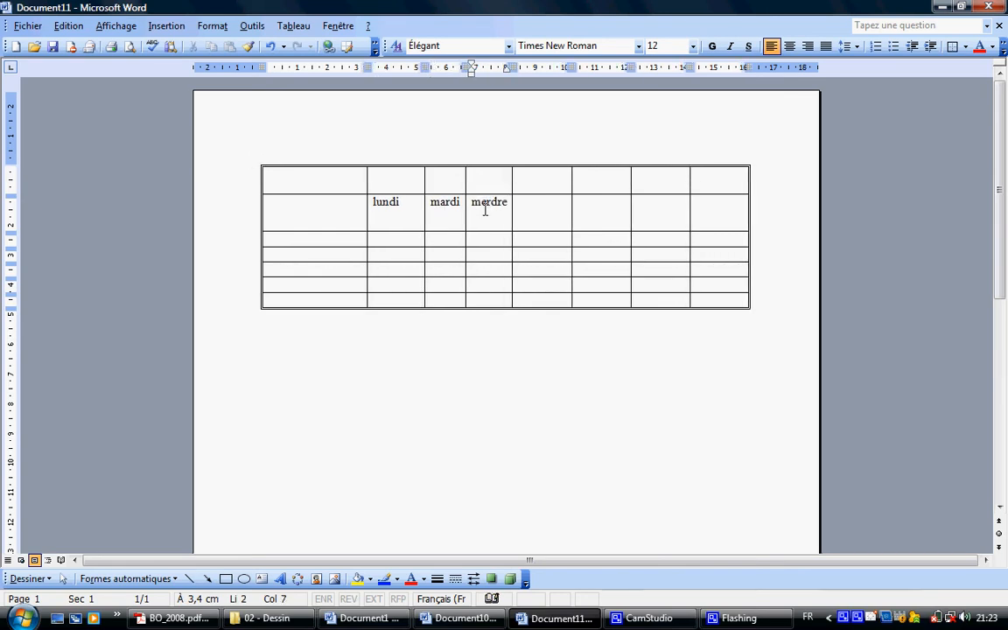
type("di")
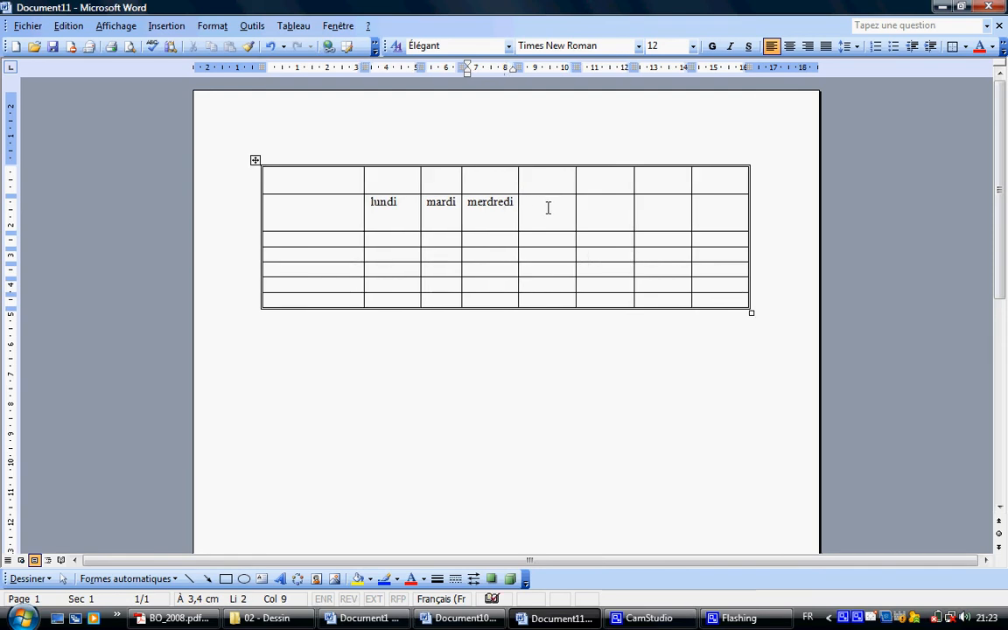
- Complete the second row's day headings with jeudi, vendredi, samedi and dimanche in the remaining four columns
key("Tab")
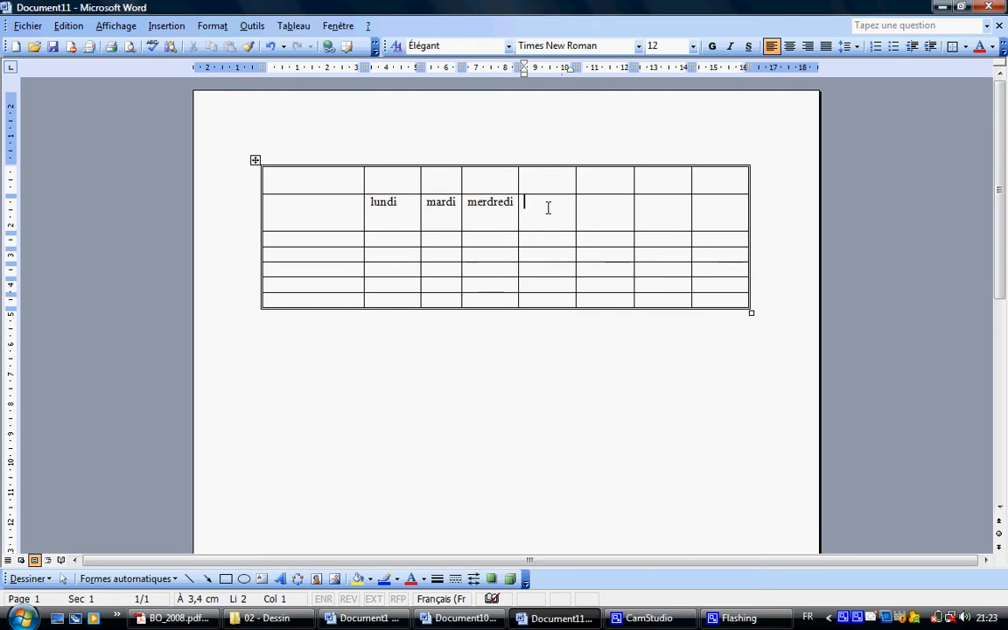
type("jeudi")
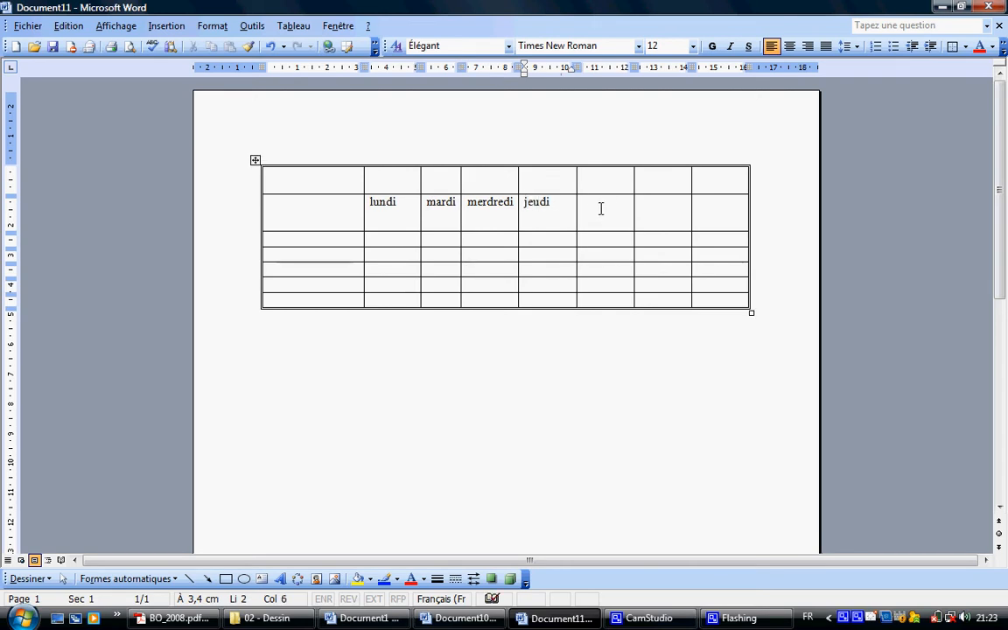
key("Tab")
type("vendredi")
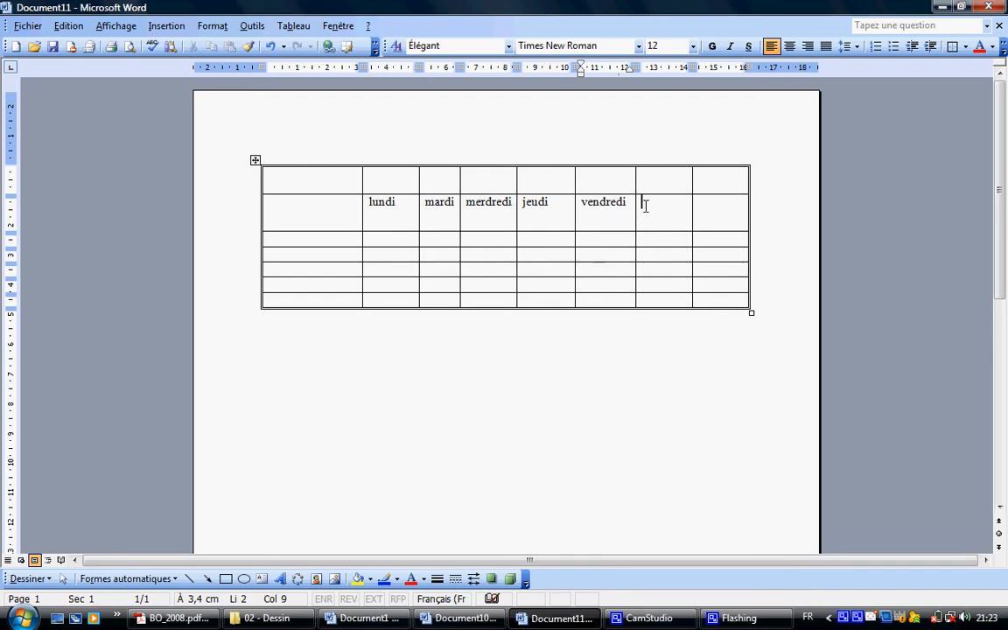
left_click(645, 205)
type("samedi")
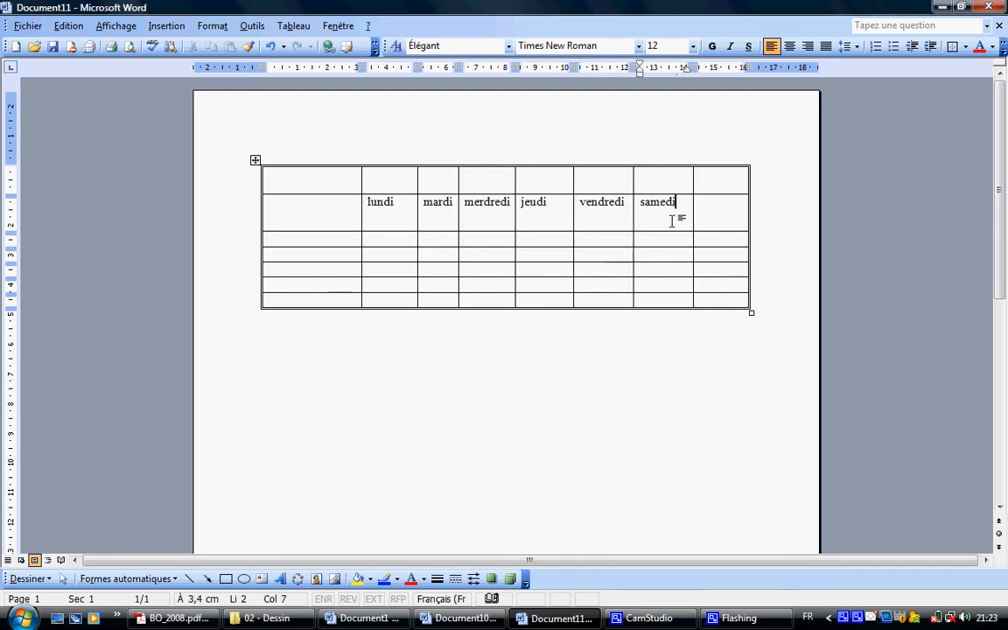
left_click(722, 204)
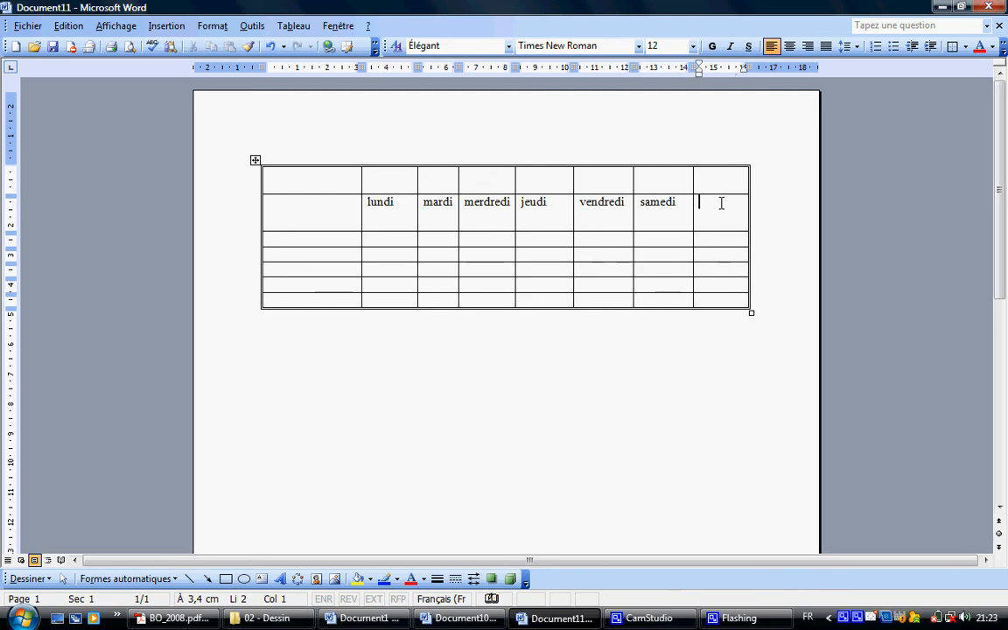
type("diman")
key("Return")
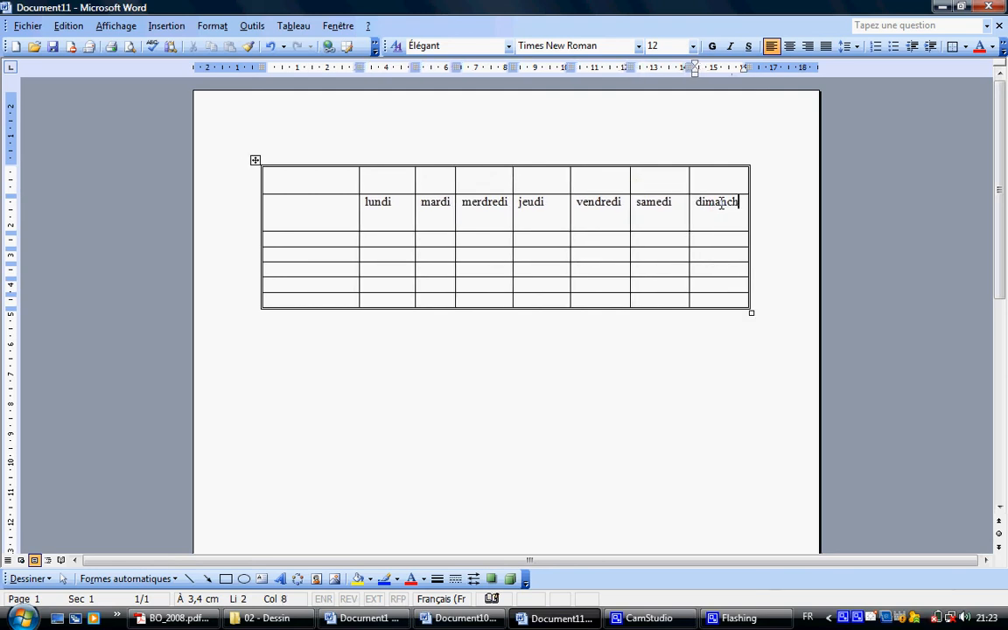
- Fill the first column from the third row down with the hours 7H, 8H, 9H, 10H and 11H
left_click(301, 239)
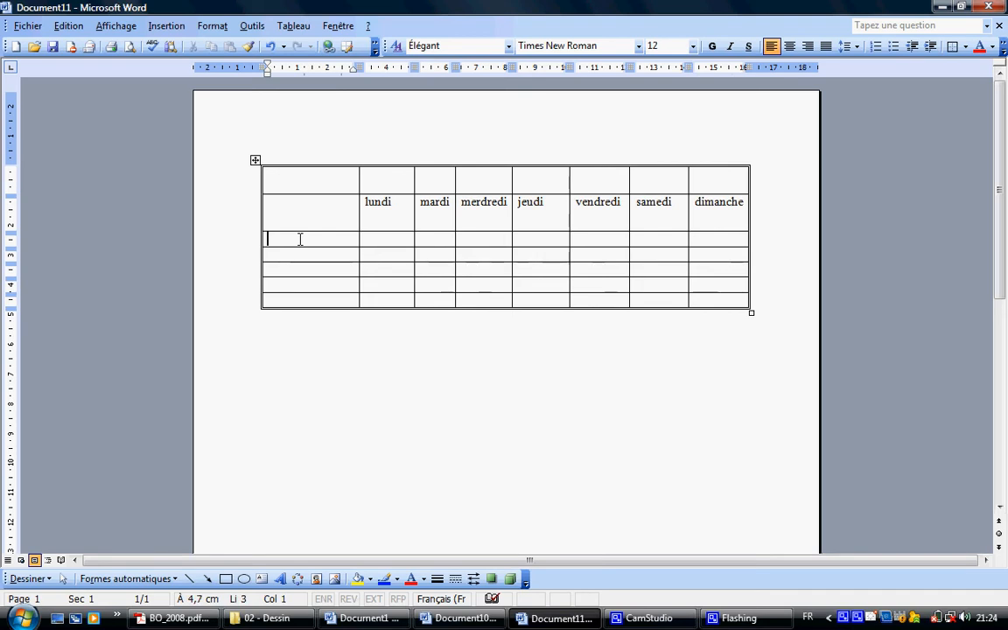
type("7")
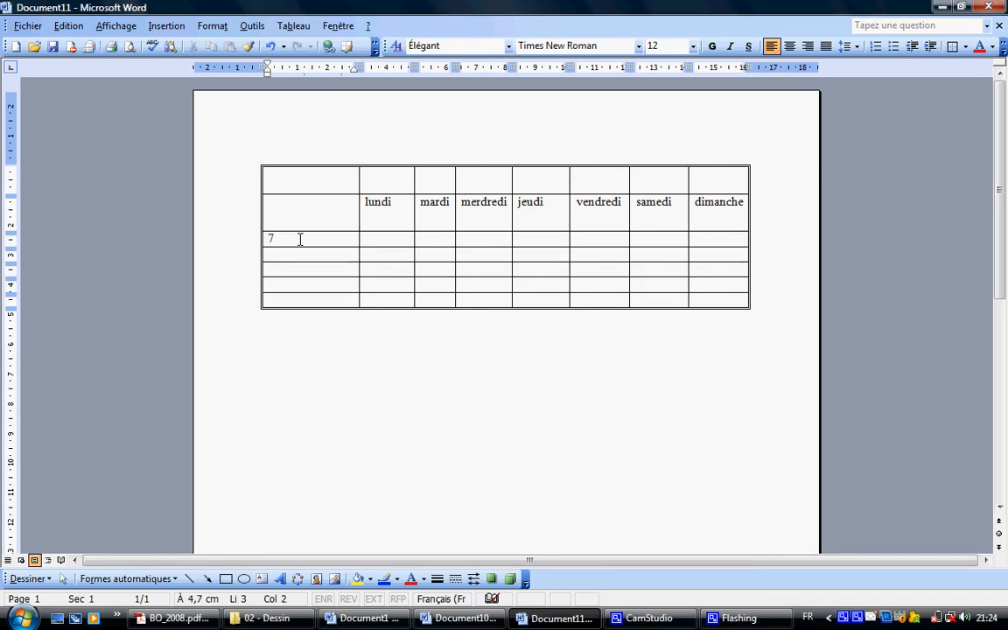
type("H")
key("Down")
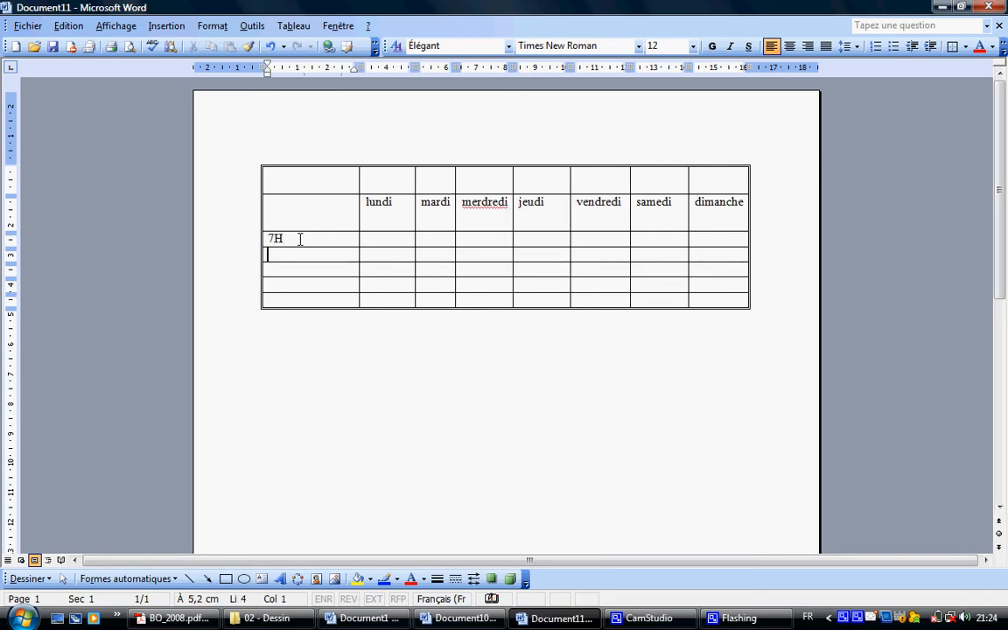
type("8H")
type("9H")
key("Down")
type("10")
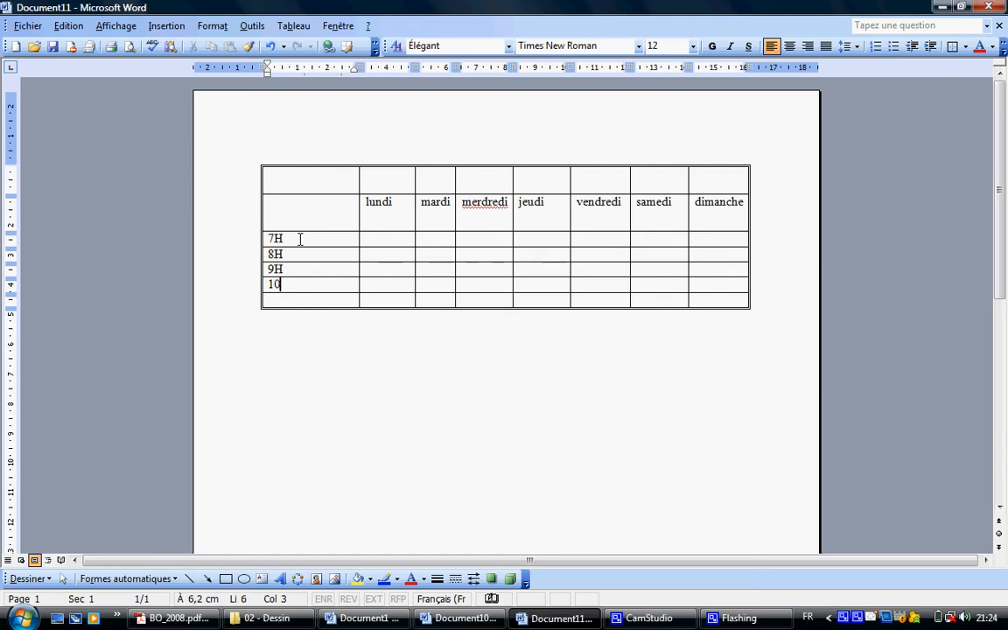
type("H")
key("Down")
type("11")
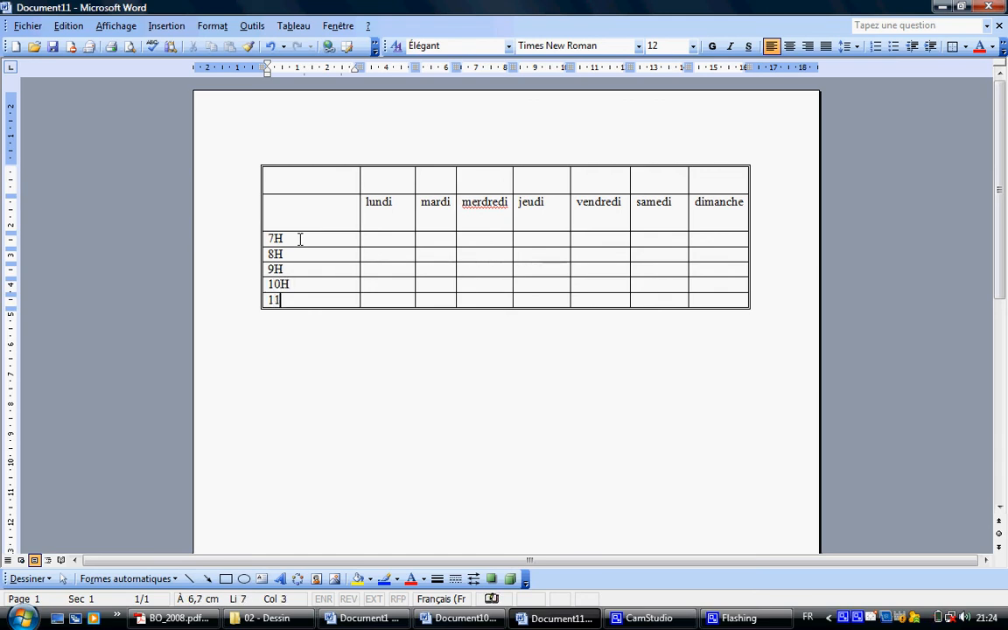
type("H")
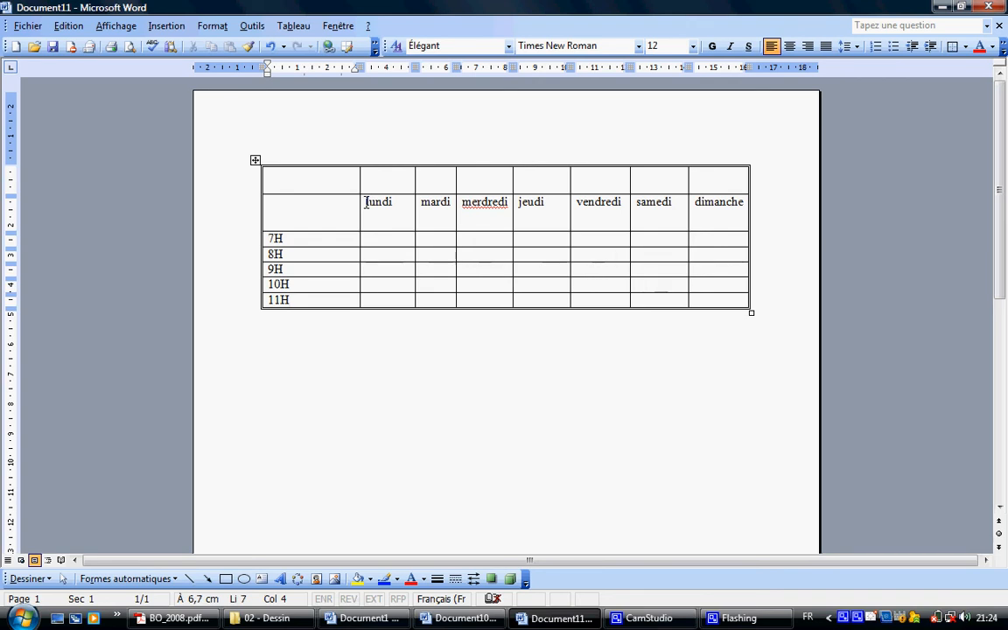
- Make the day names from lundi to dimanche in the second row bold
left_click_drag(366, 202, 728, 211)
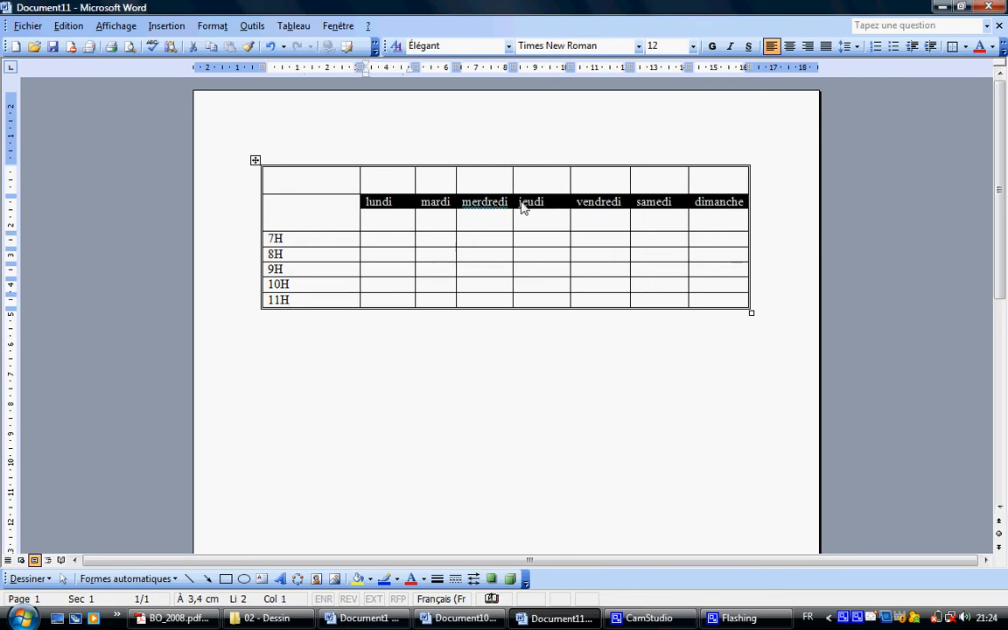
right_click(371, 208)
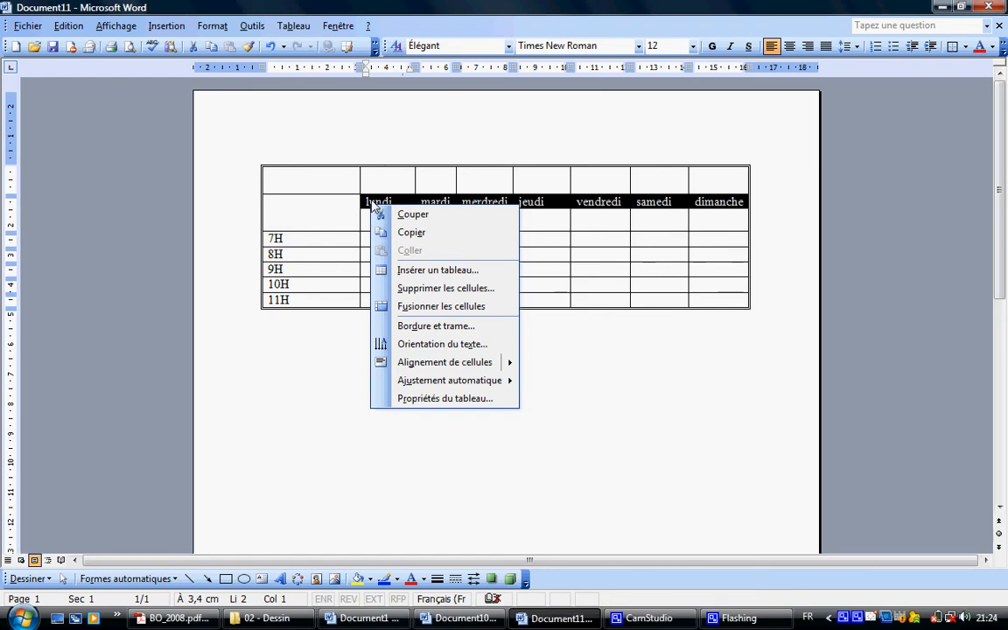
left_click(713, 49)
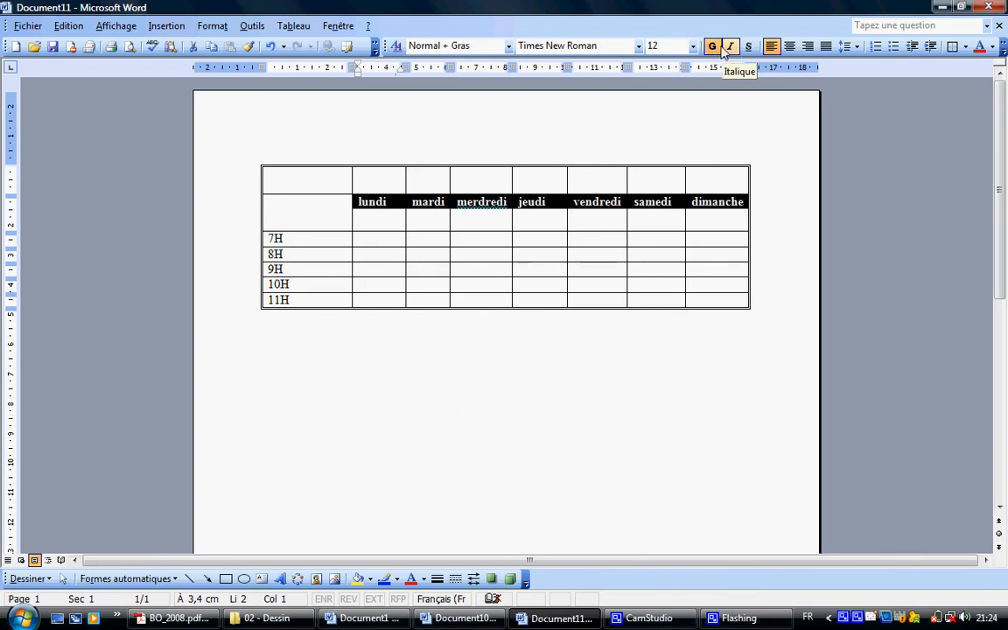
- Make the day names in the second row italic and centre them horizontally and vertically in their cells
left_click(731, 48)
left_click(748, 48)
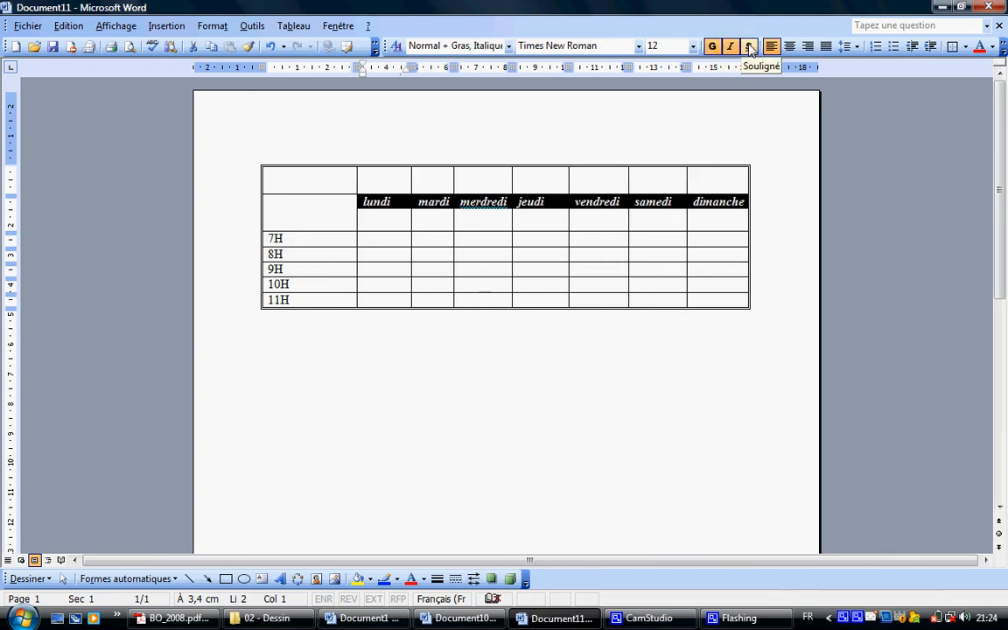
right_click(369, 204)
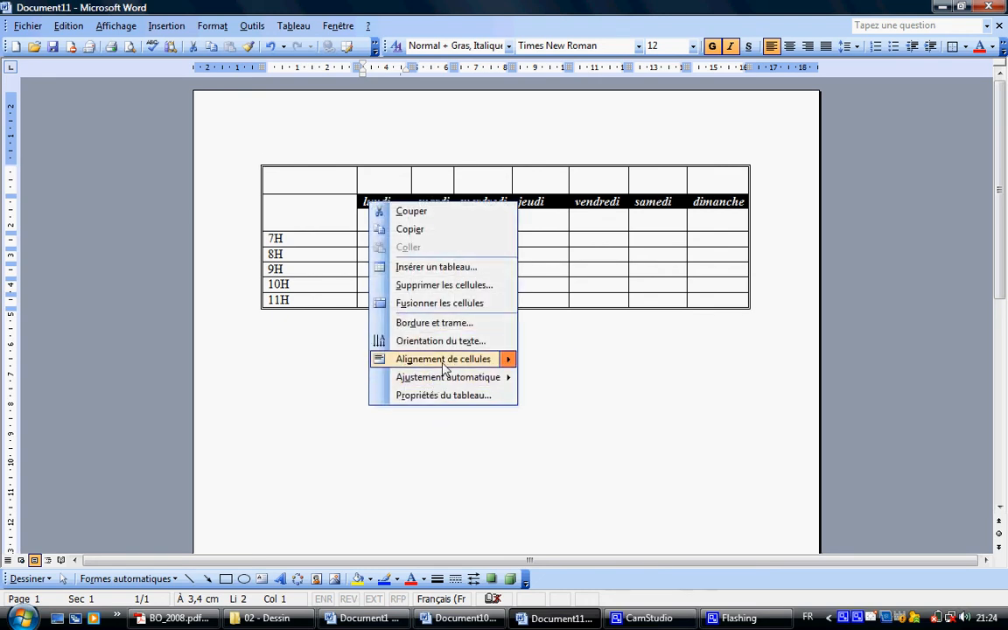
mouse_move(444, 369)
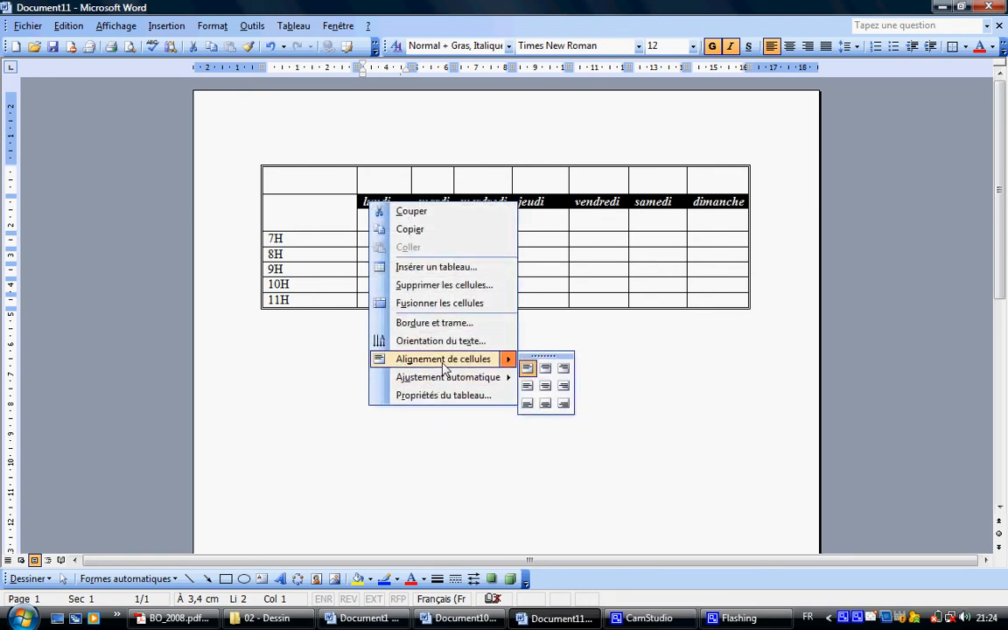
left_click(545, 386)
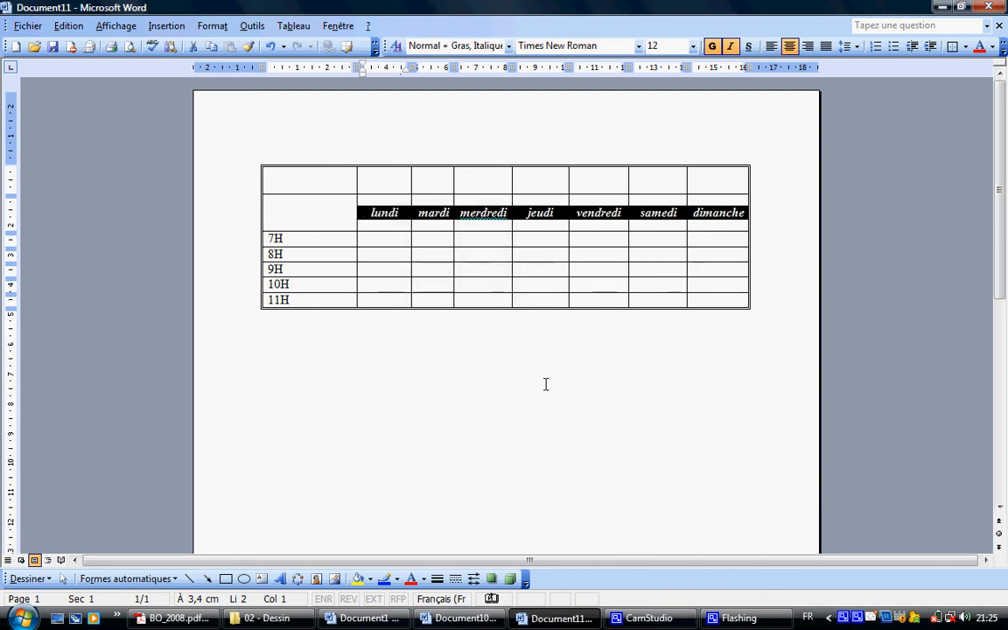
- Try the bottom-left and the top-right cell alignment on the day names in the second row
right_click(384, 220)
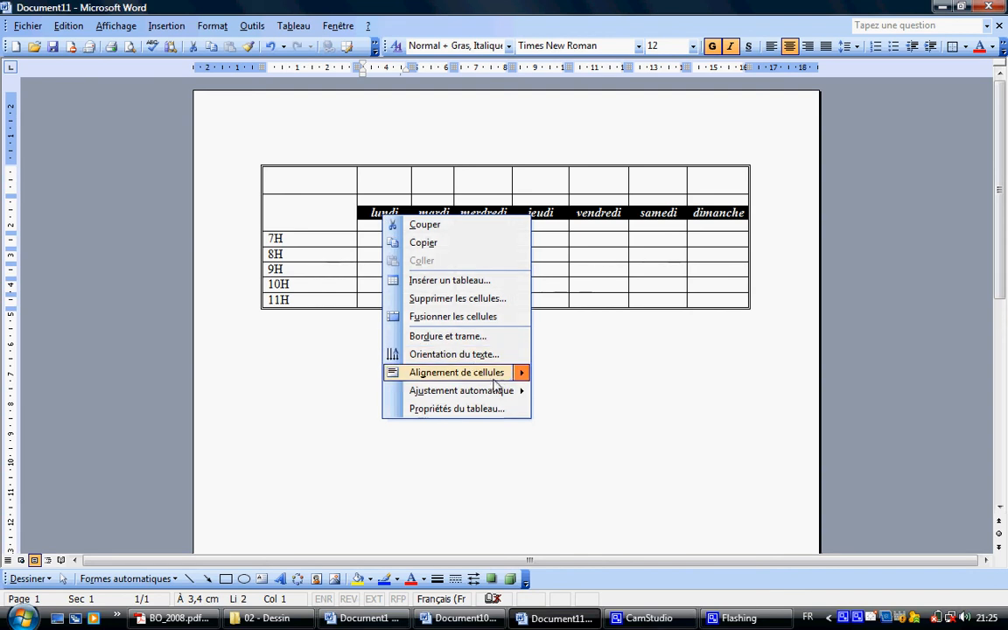
mouse_move(503, 373)
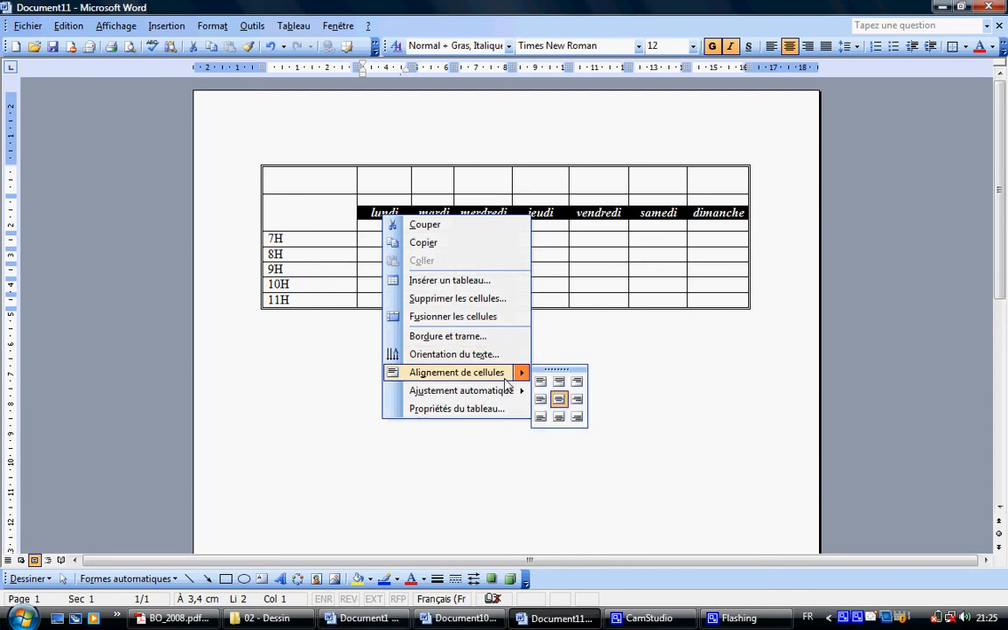
left_click(540, 417)
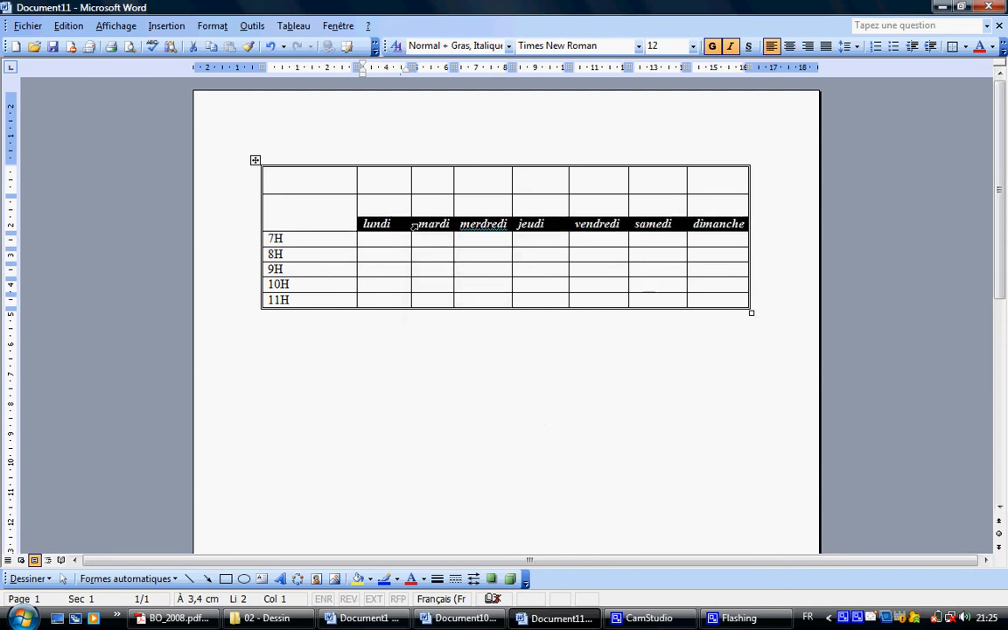
right_click(414, 226)
mouse_move(553, 386)
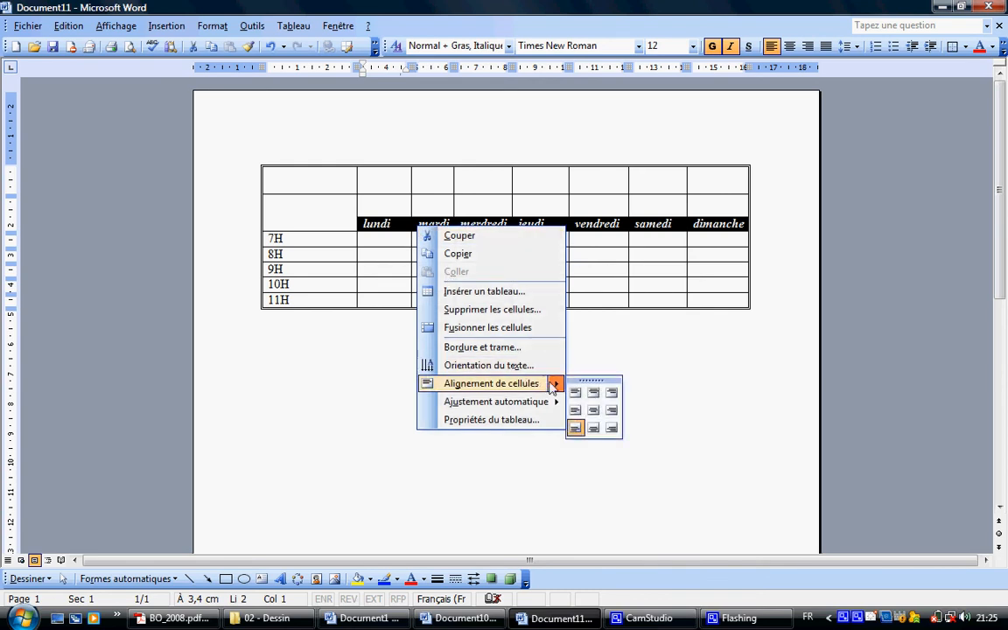
left_click(610, 393)
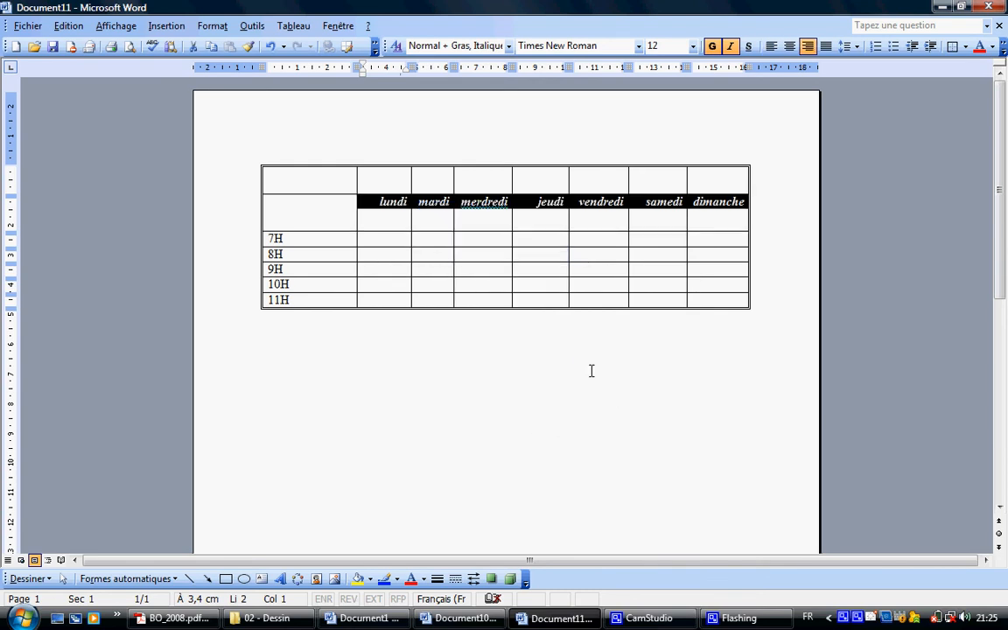
- Undo the last two alignment changes made to the day names
left_click(402, 218)
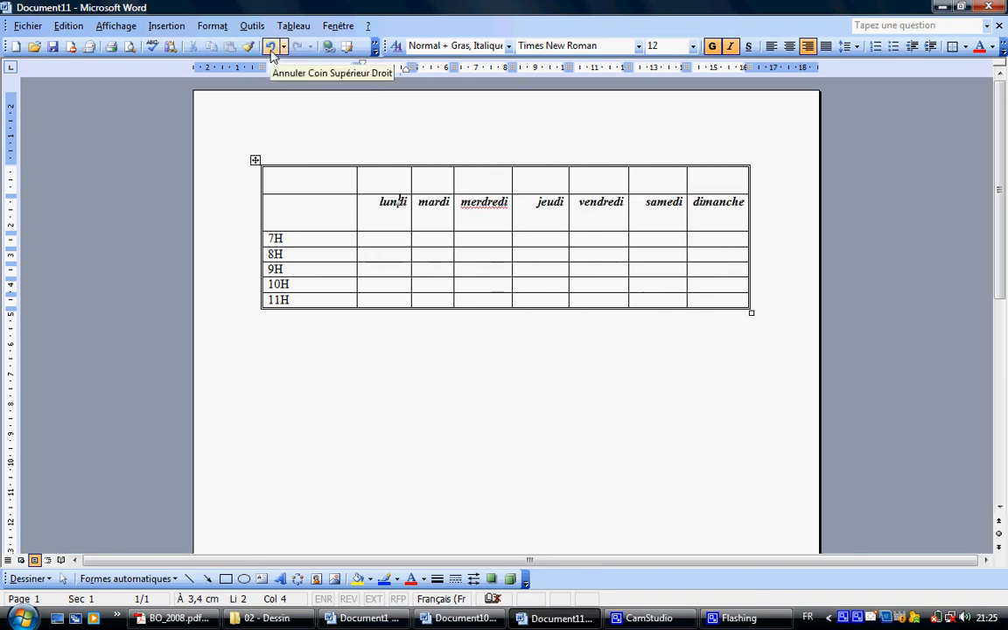
left_click(271, 47)
left_click(271, 48)
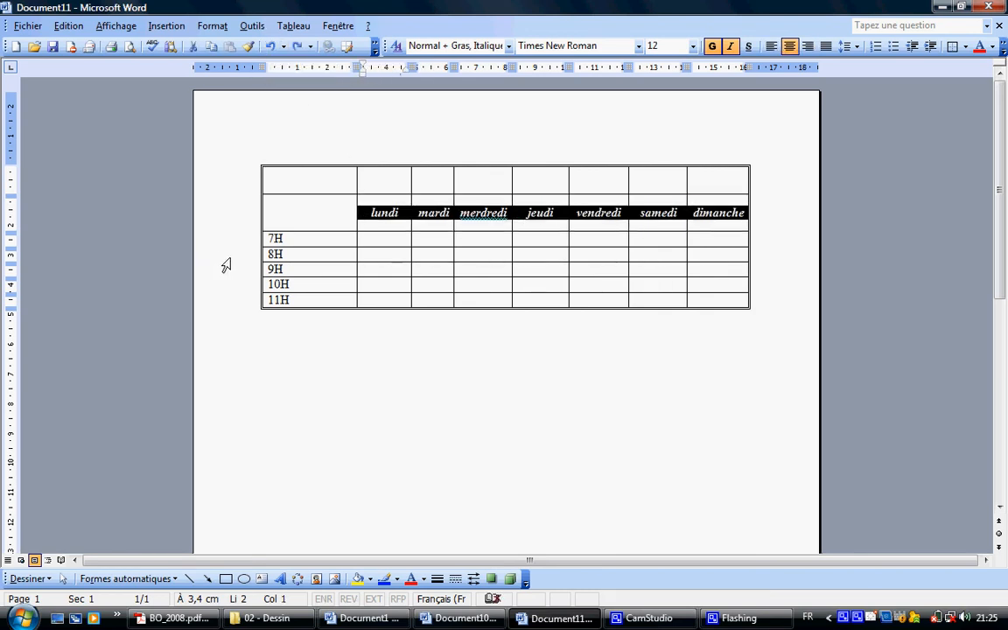
- Centre the hours 7H to 11H in the first column horizontally and vertically in their cells
left_click_drag(264, 239, 285, 300)
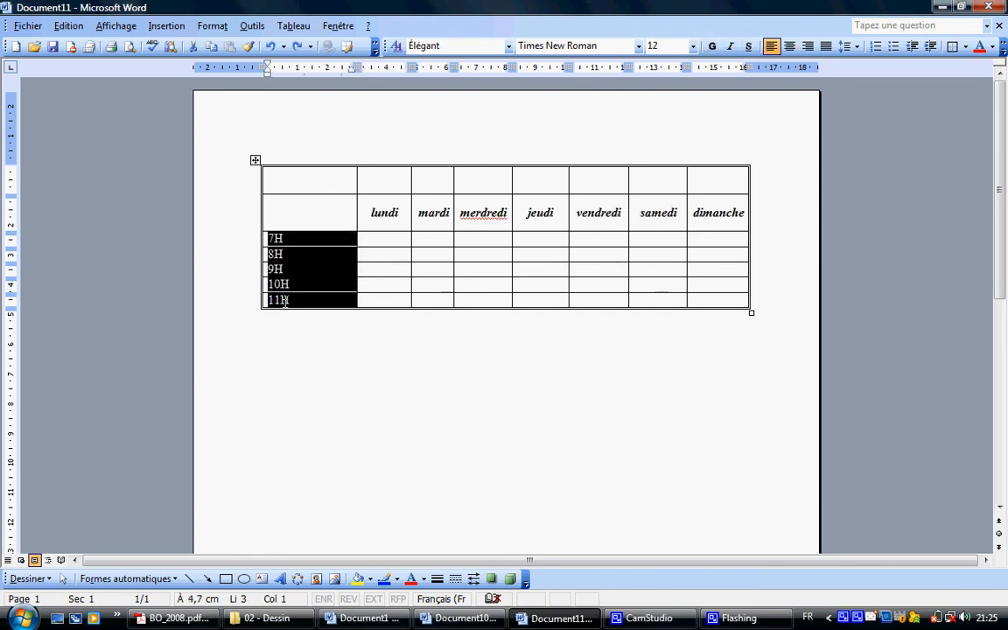
right_click(274, 257)
mouse_move(358, 420)
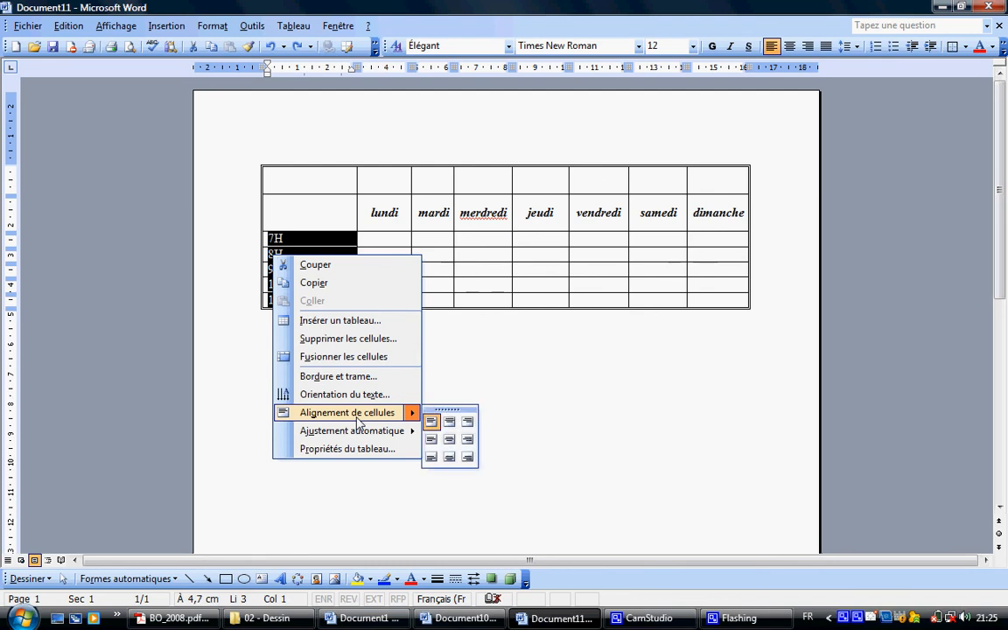
left_click(450, 439)
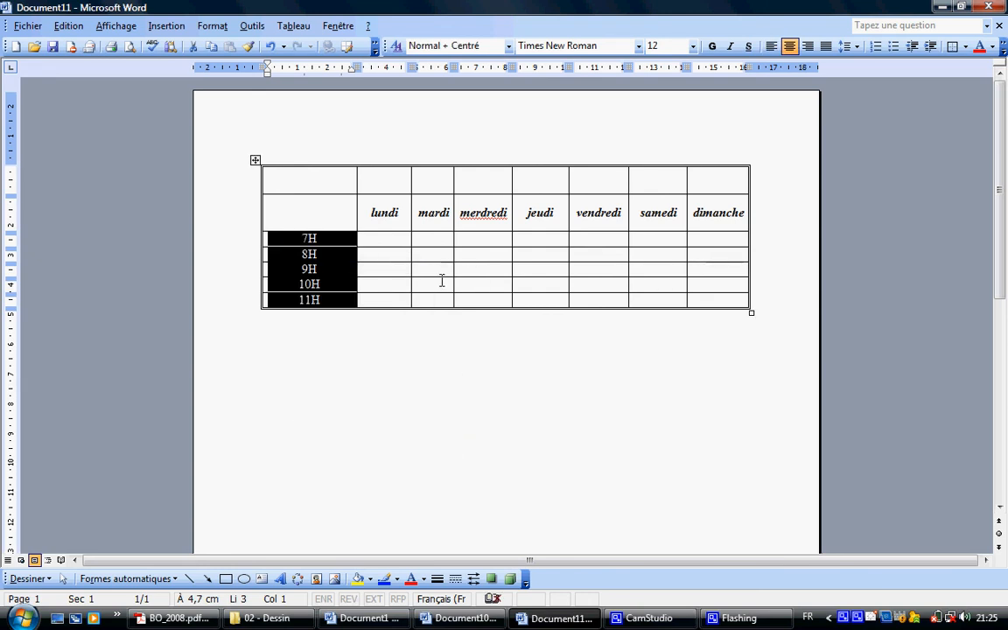
left_click(442, 281)
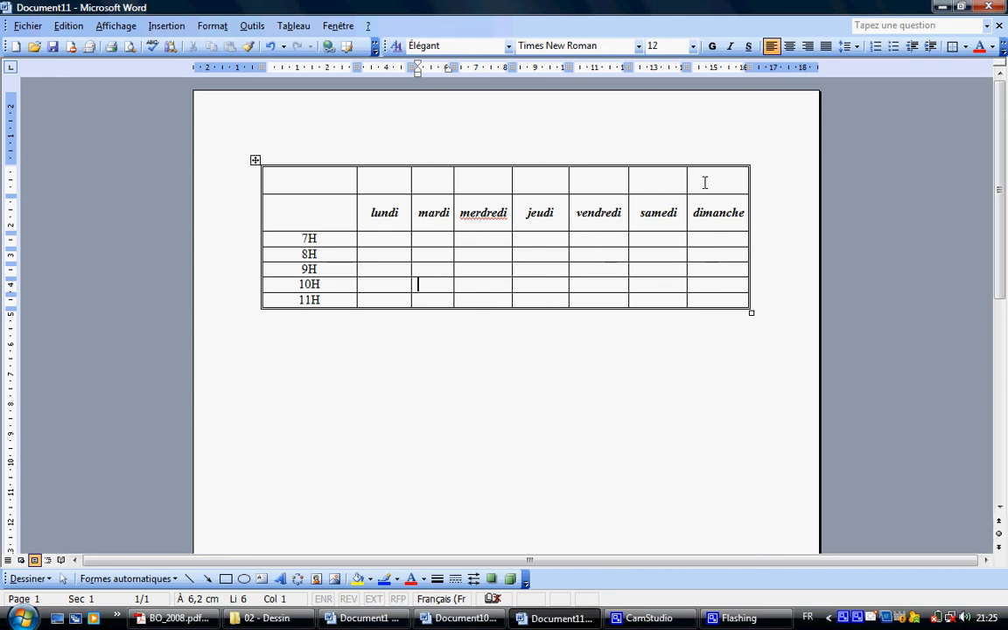
- Merge all the cells of the table's empty first row into a single cell
left_click_drag(704, 180, 316, 168)
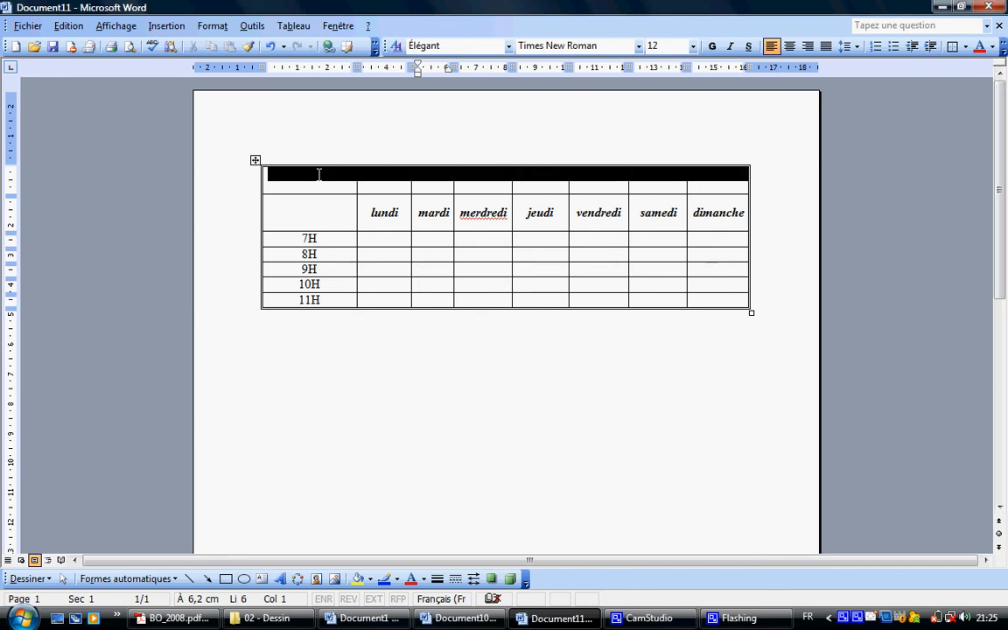
right_click(320, 179)
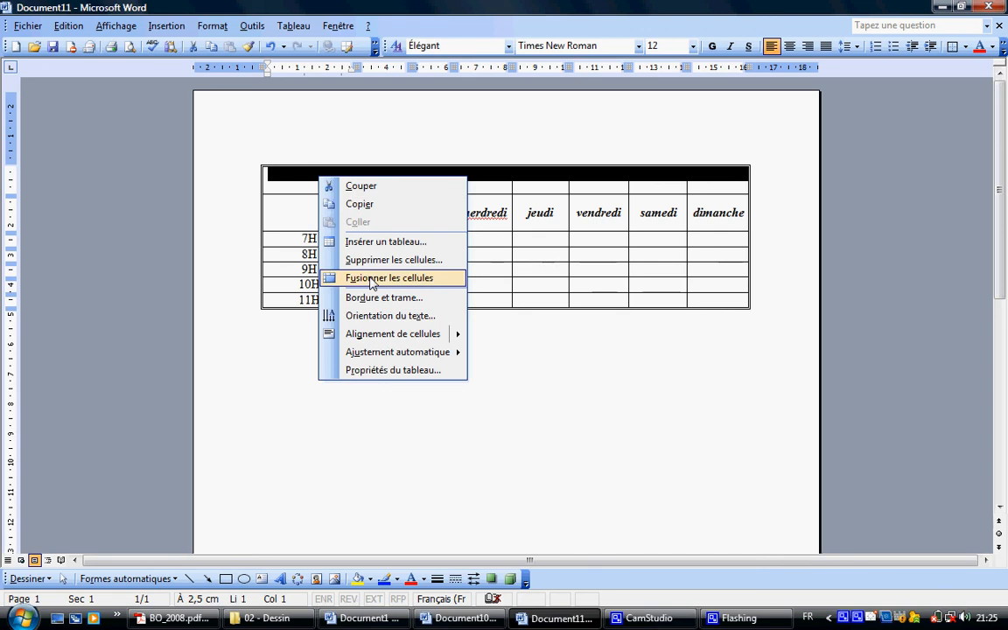
left_click(371, 279)
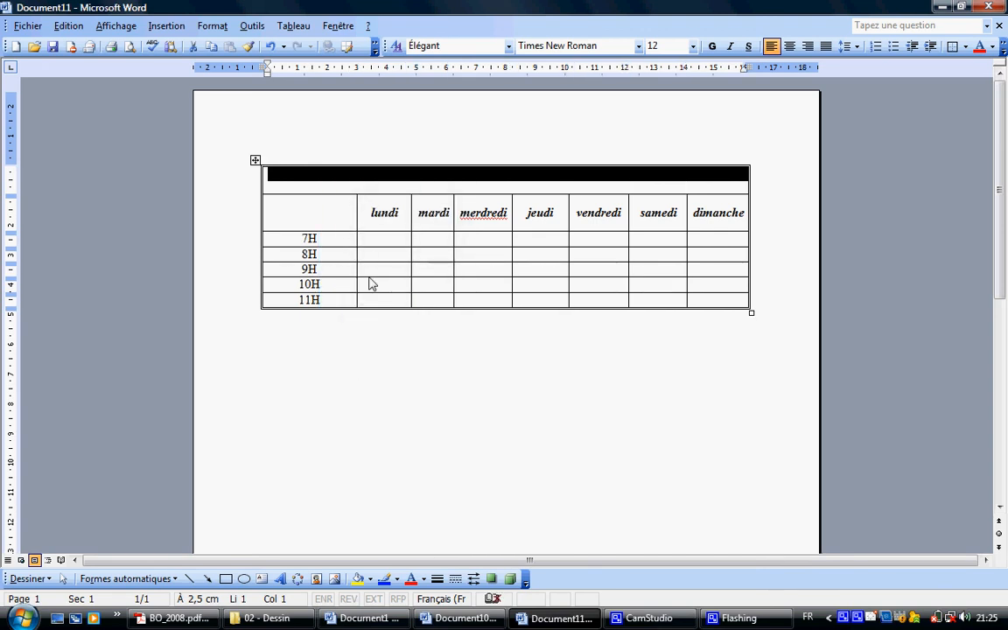
- Split the empty first cell of the second row into 4 columns and 3 rows
left_click(331, 218)
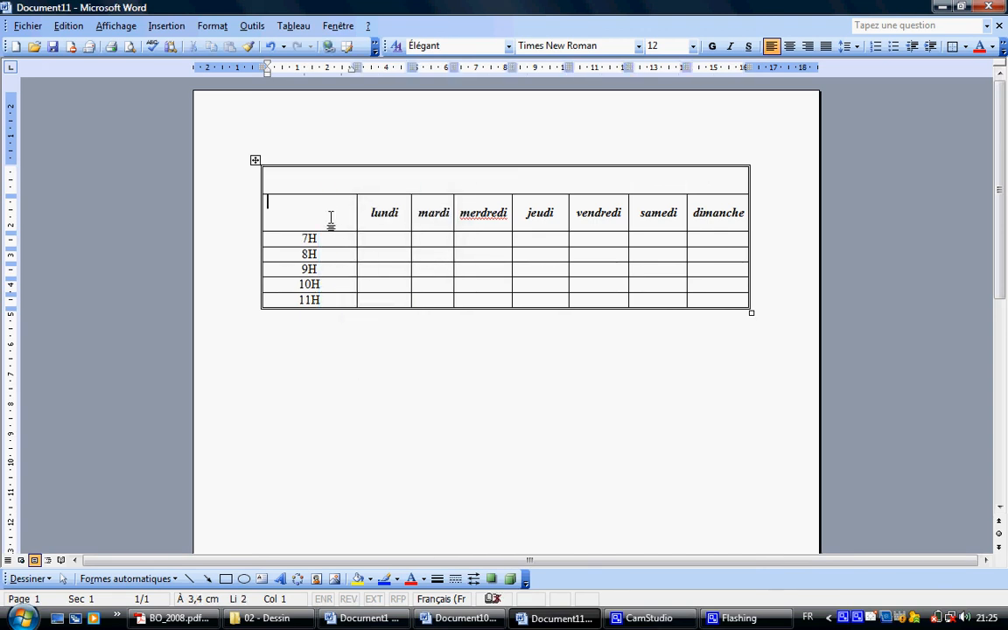
right_click(269, 205)
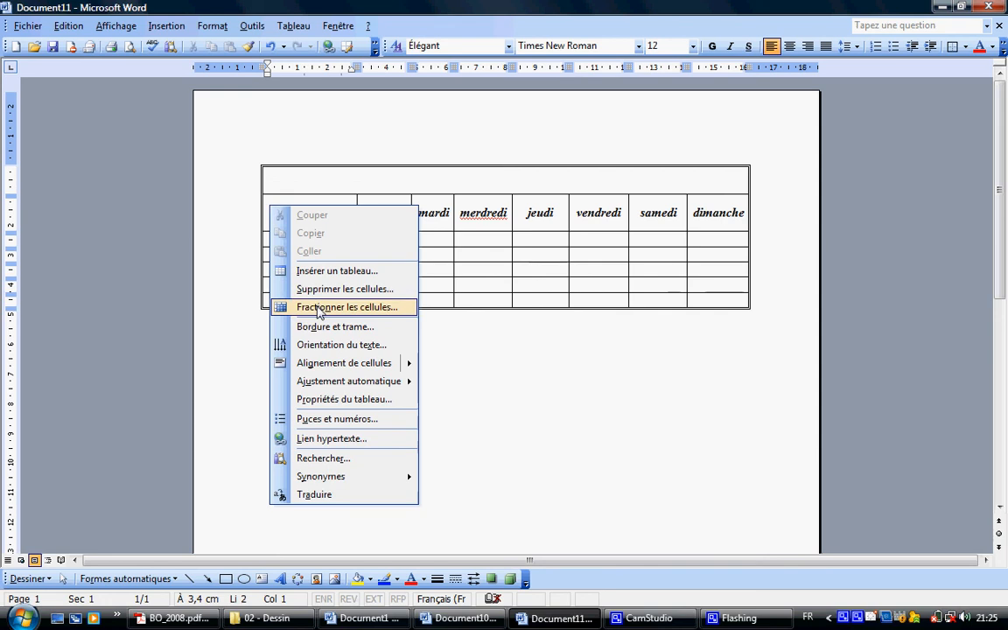
left_click(319, 308)
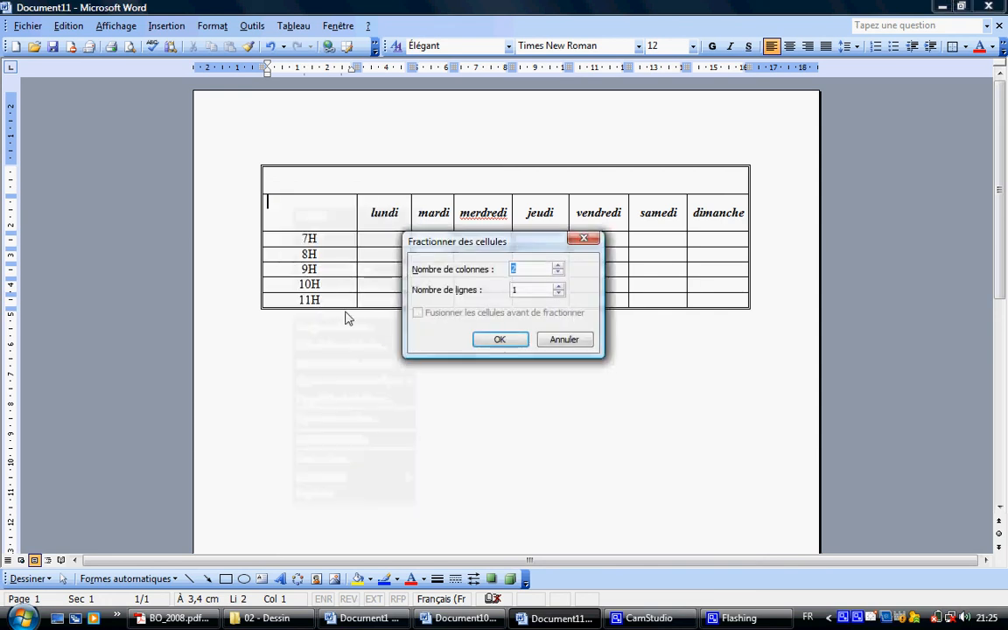
left_click(557, 266)
left_click(558, 266)
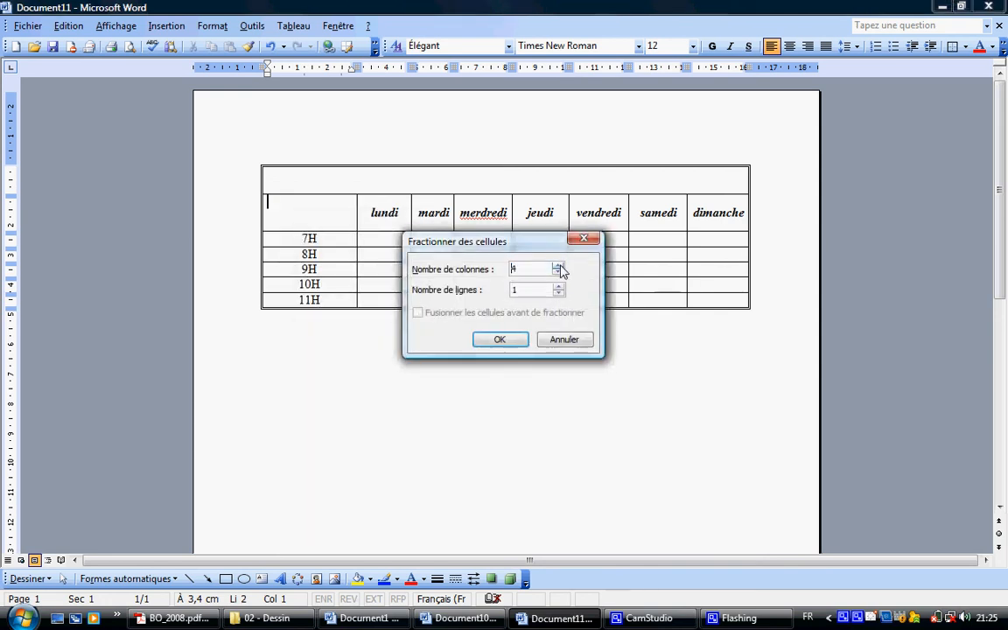
left_click(557, 266)
left_click(557, 272)
left_click(494, 340)
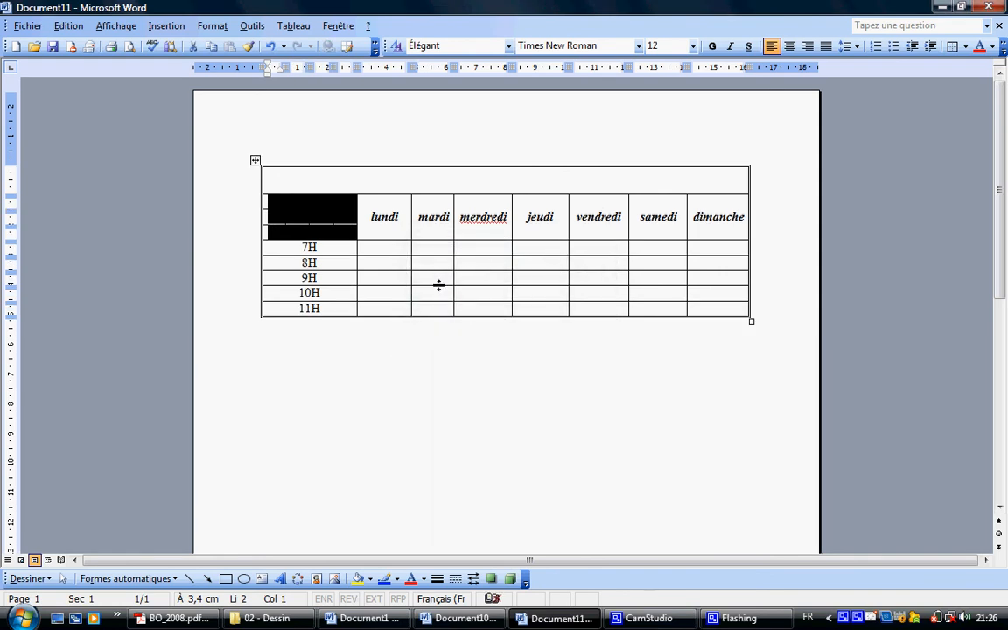
left_click(360, 236)
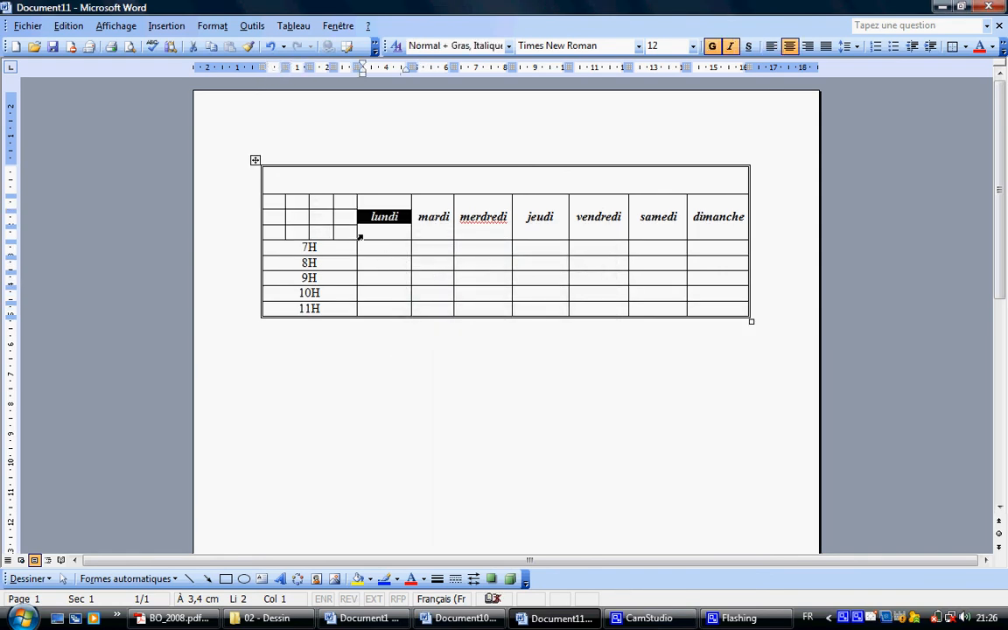
left_click(352, 249)
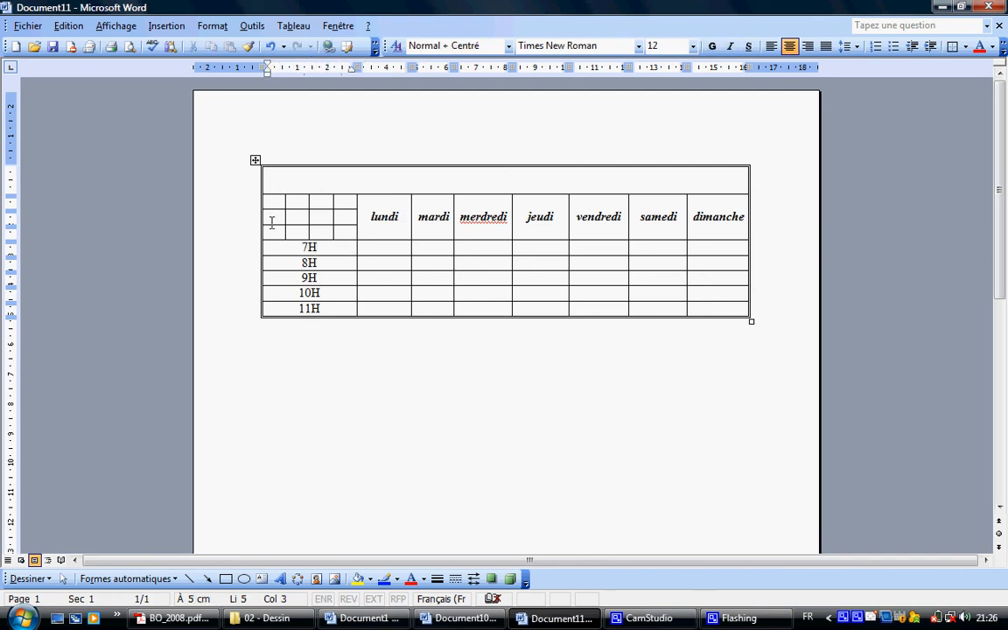
- Distribute the row heights evenly across the whole table
left_click(254, 161)
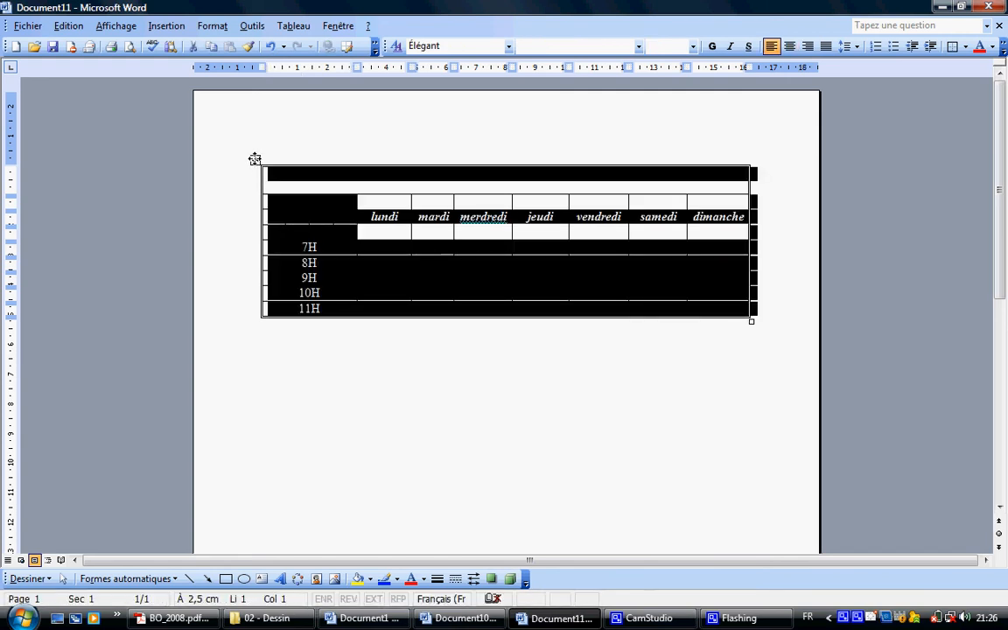
right_click(254, 159)
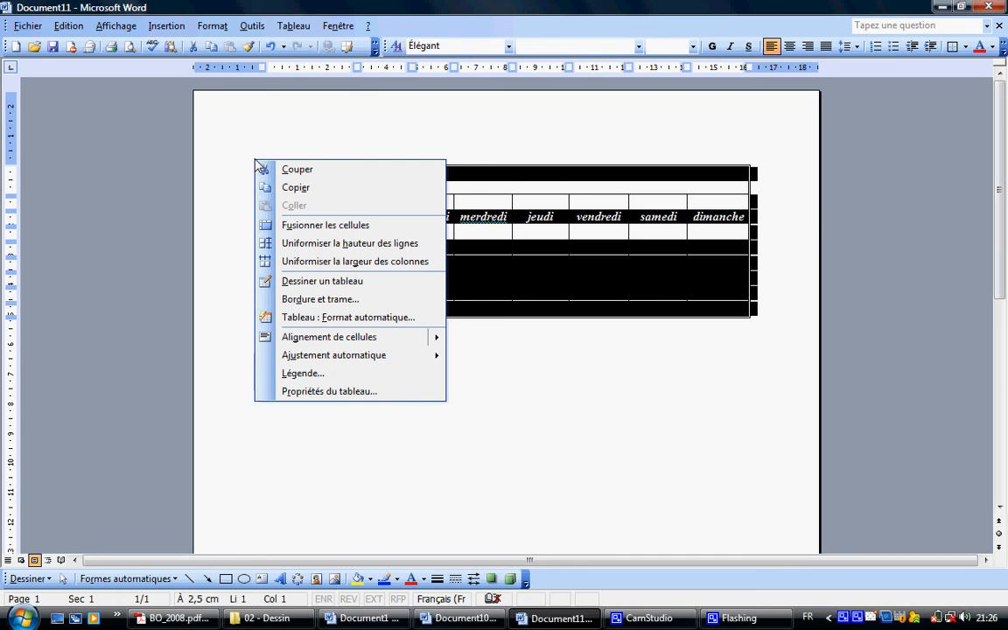
left_click(332, 245)
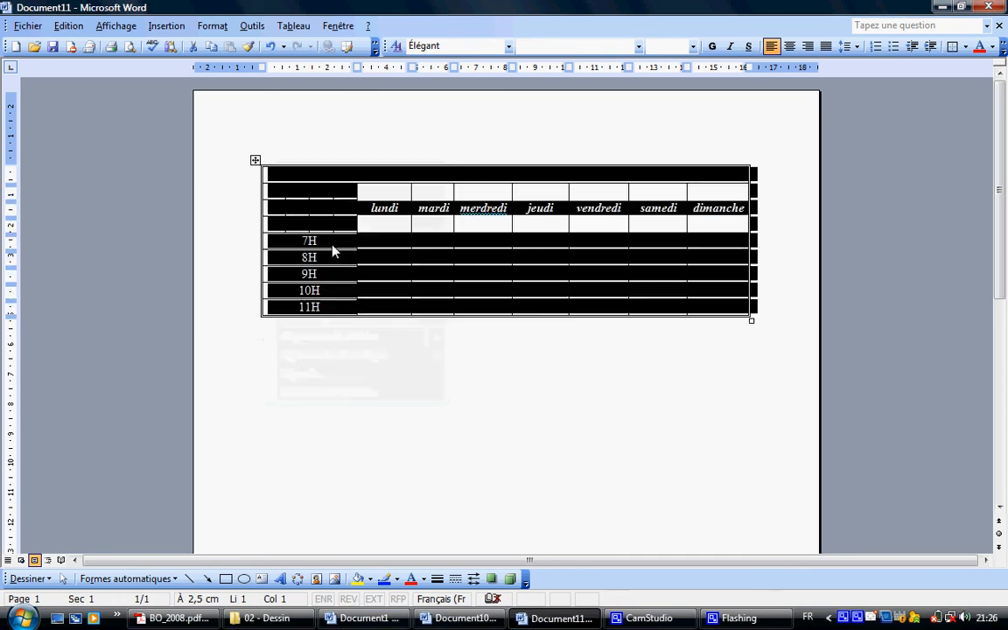
- Try to distribute the column widths evenly across the whole table
right_click(253, 162)
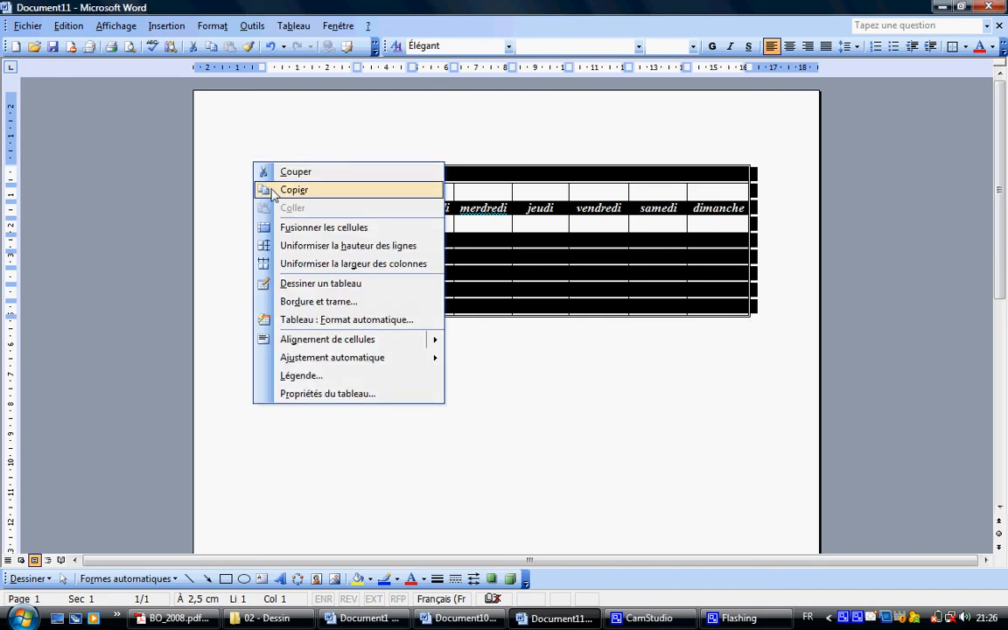
left_click(318, 264)
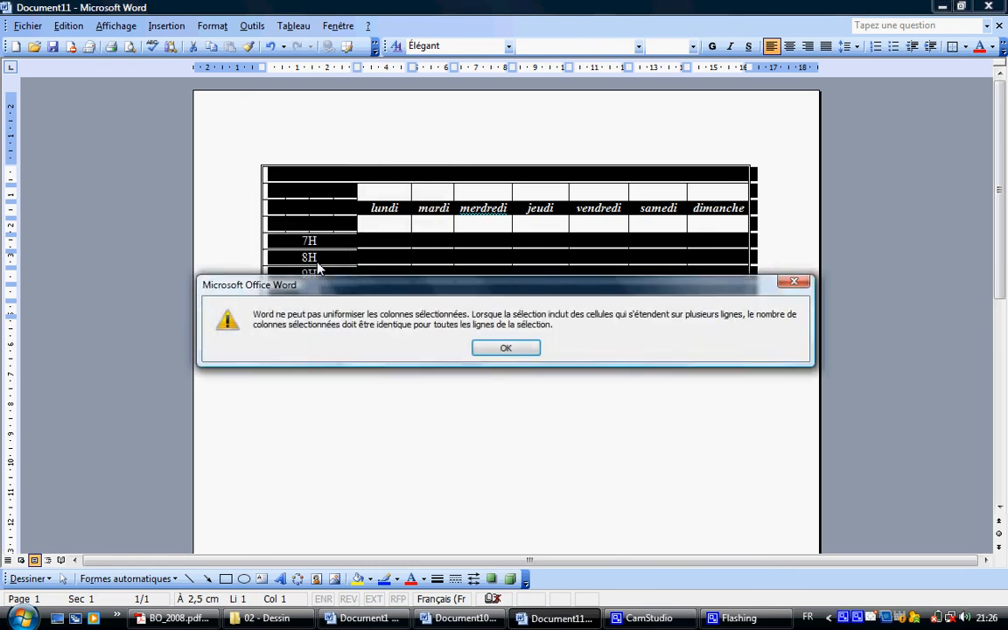
left_click(499, 349)
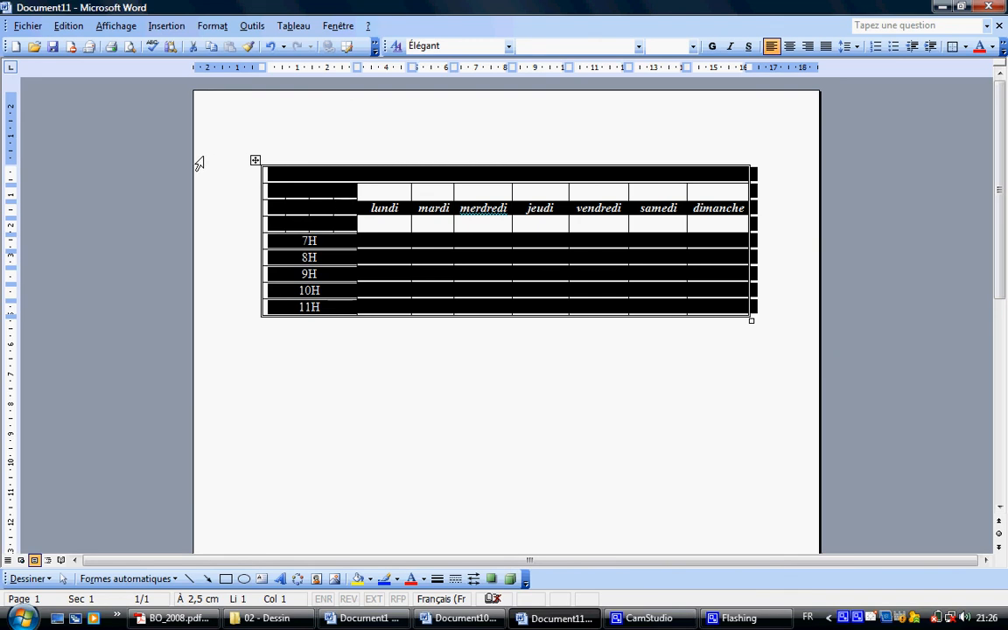
left_click(352, 148)
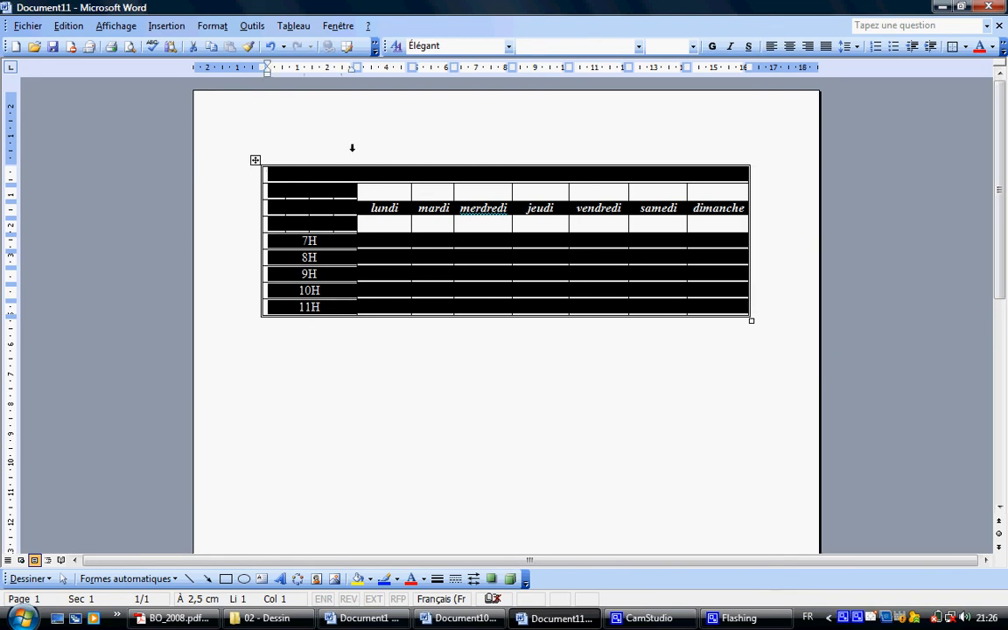
left_click(388, 239)
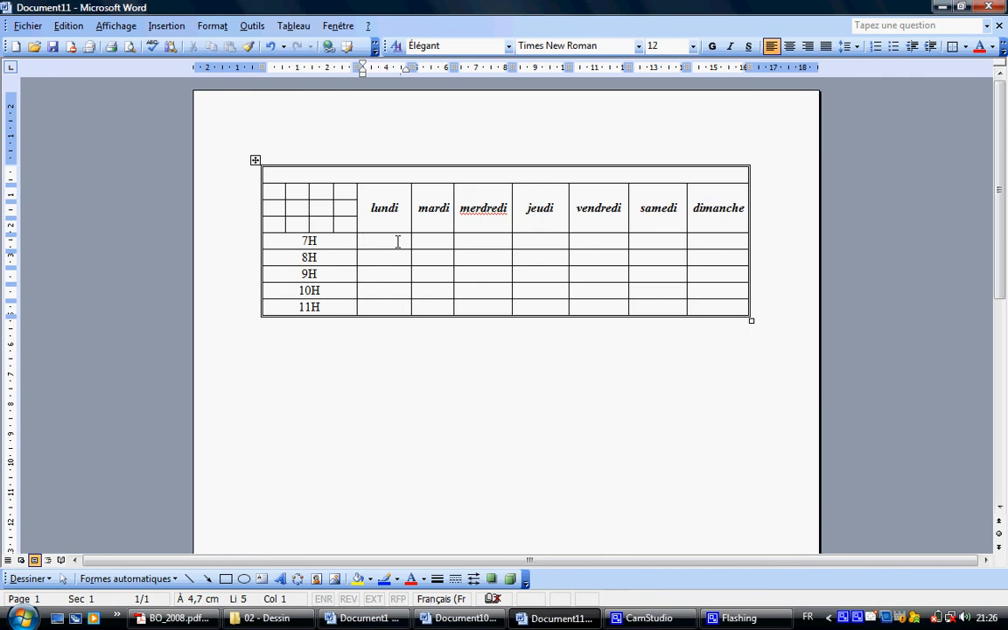
- Undo the even row heights and the splitting of the second row's first cell
left_click(270, 46)
left_click(292, 203)
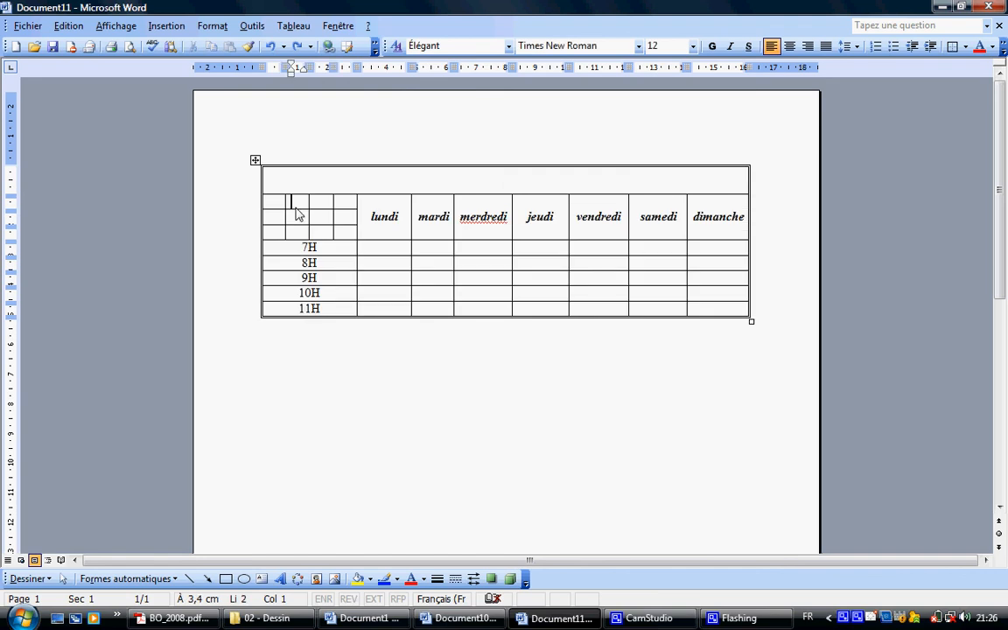
left_click(271, 47)
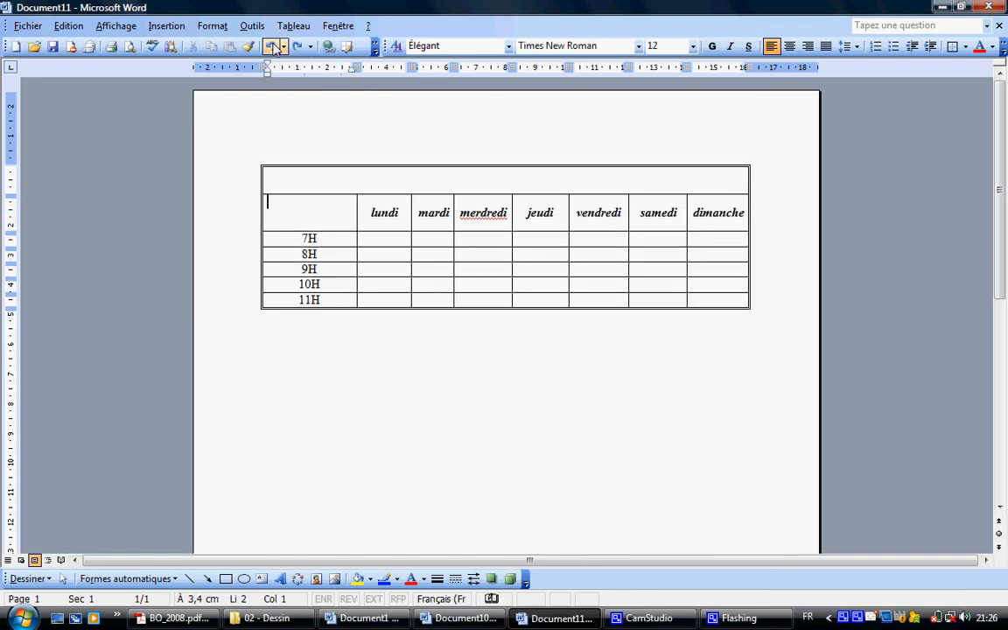
- Enter EMPLOI DU TEMPS as the file name for saving the timetable, and cancel the save
left_click(22, 31)
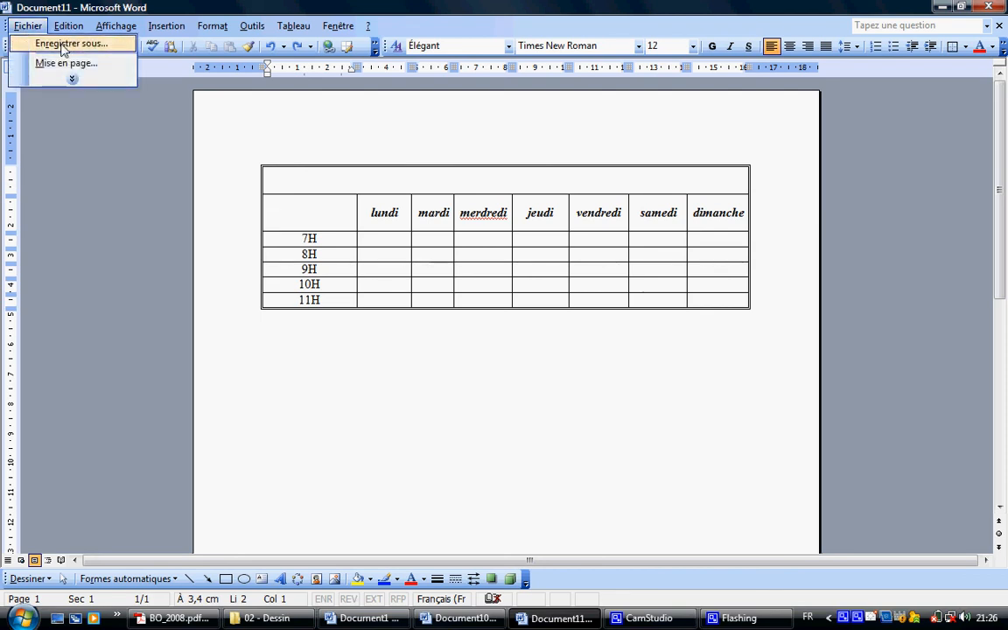
left_click(58, 43)
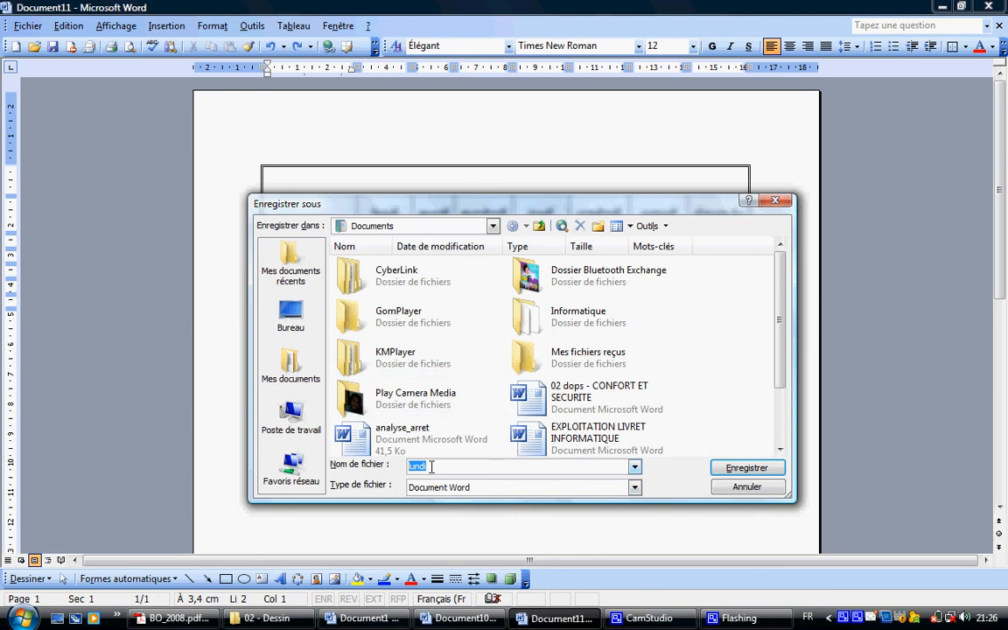
type("EMPLOI DU TEMPS")
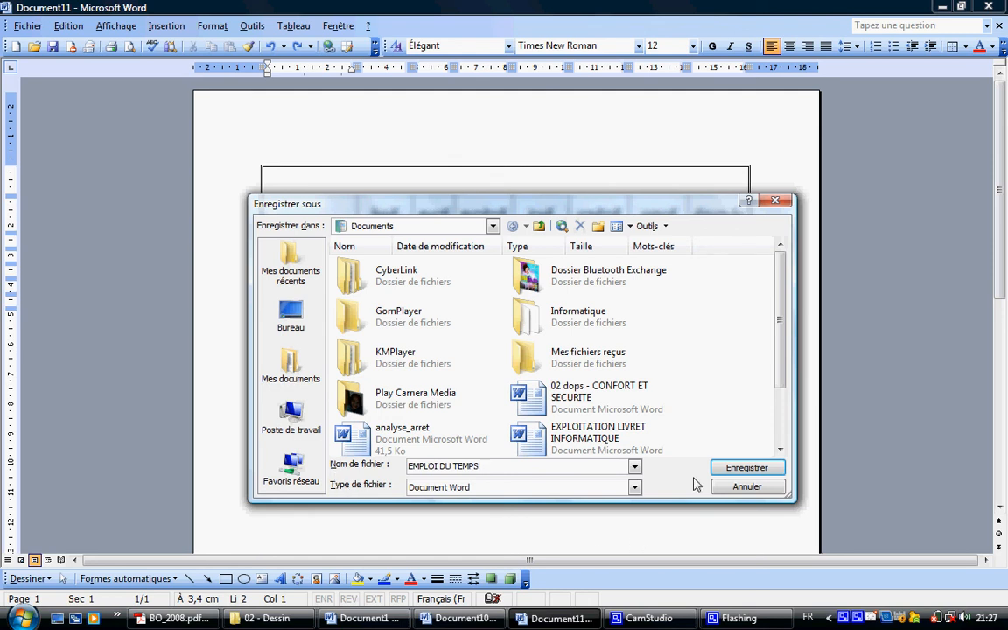
left_click(775, 204)
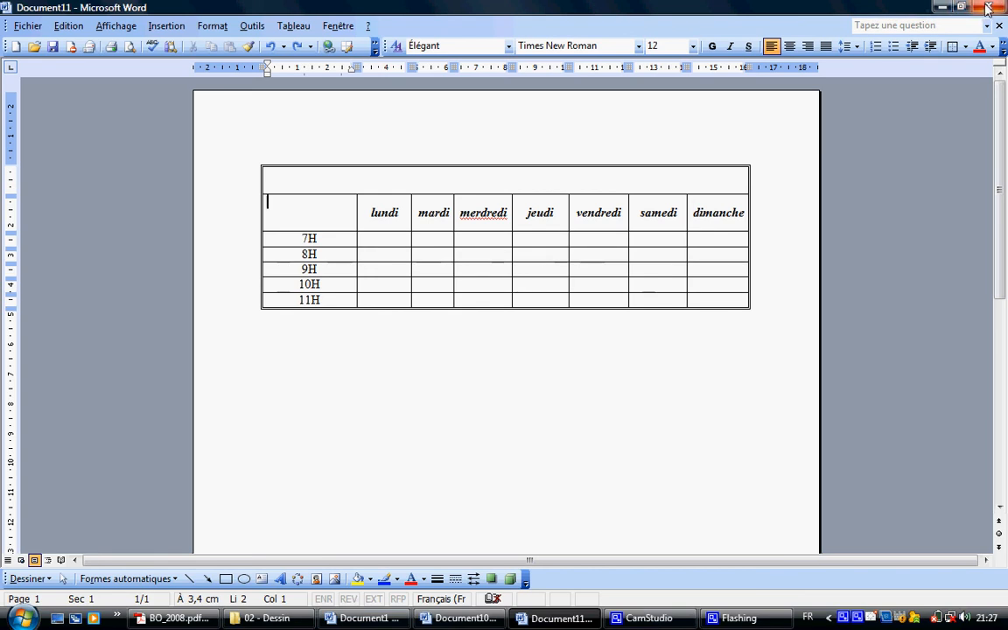
- Close the timetable document
left_click(988, 7)
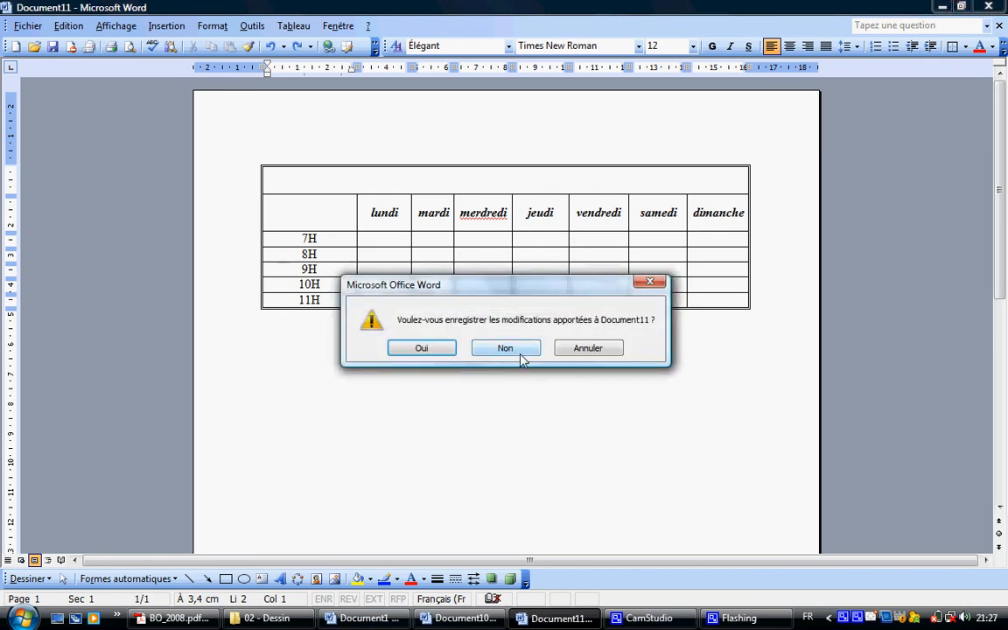